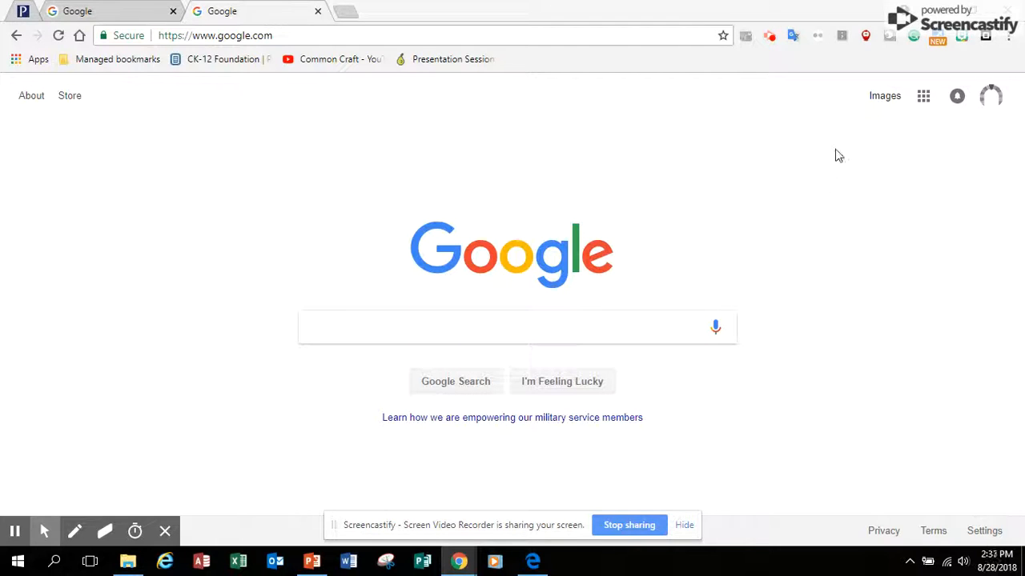
# Step: Search Google Images for "lanternfly"
pyautogui.click(883, 102)
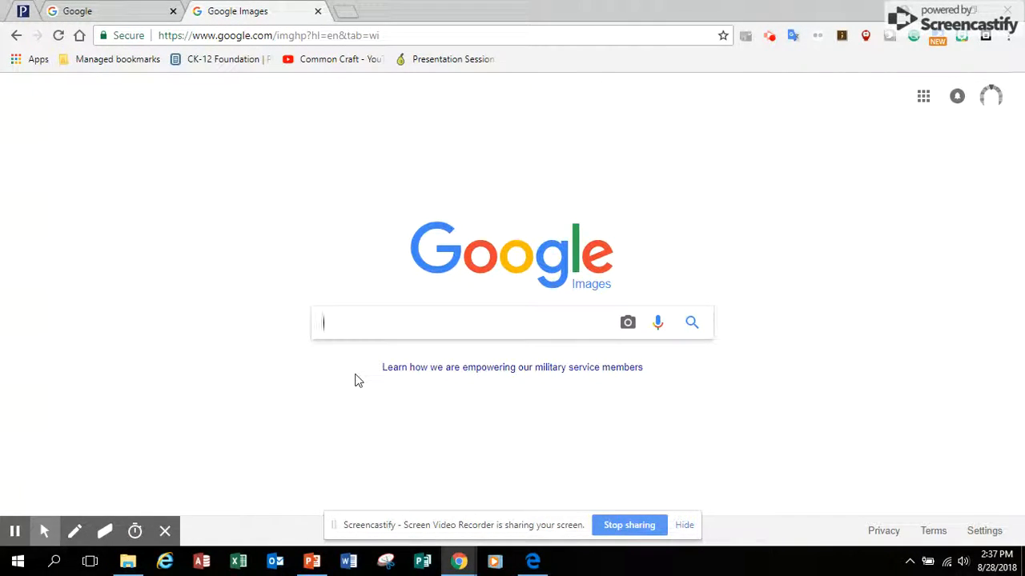
pyautogui.write('l')
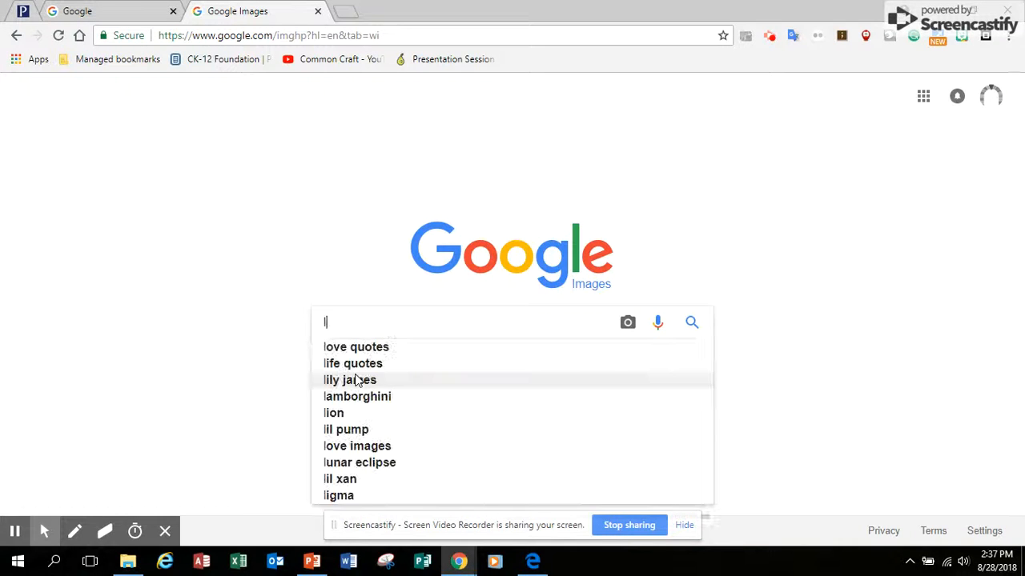
pyautogui.write('atern')
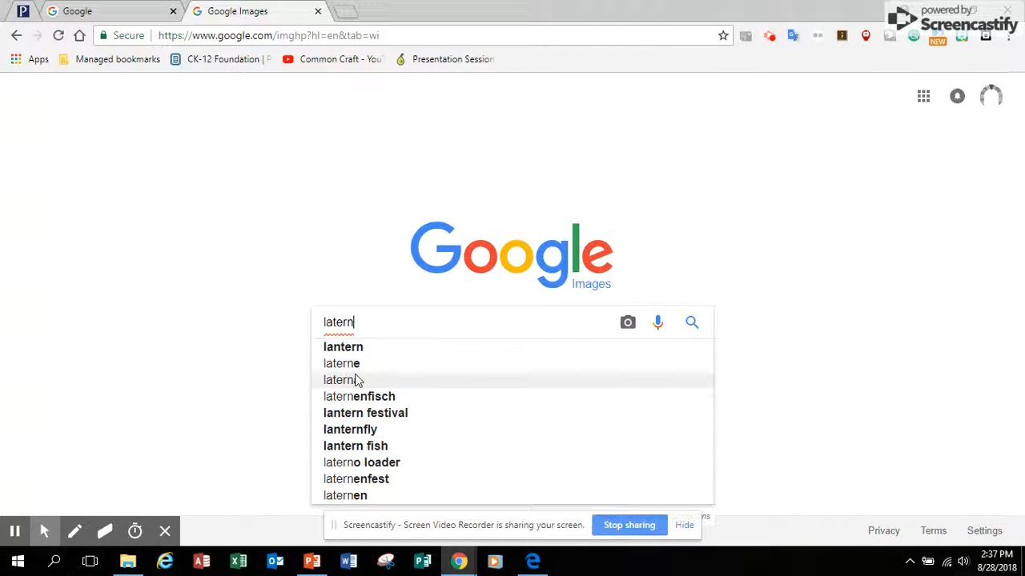
pyautogui.press('BackSpace')
pyautogui.press('BackSpace')
pyautogui.press('BackSpace')
pyautogui.press('BackSpace')
pyautogui.write('nternfly')
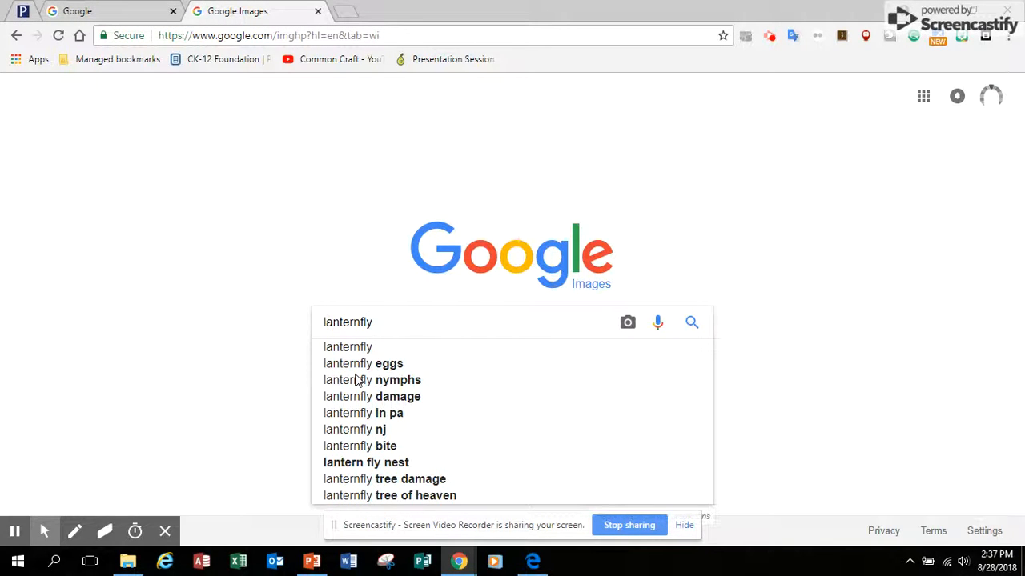
pyautogui.press('Return')
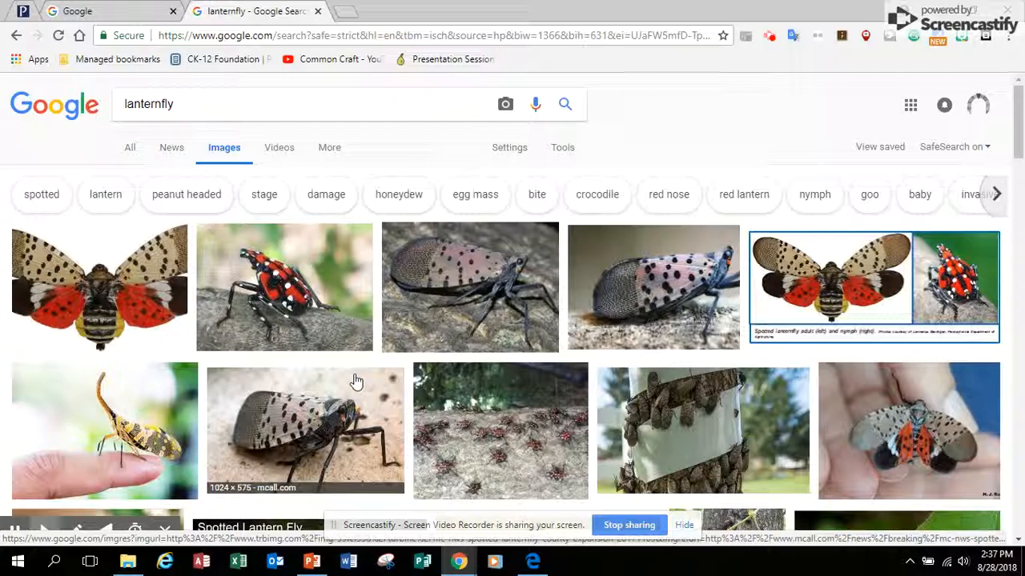
# Step: Browse the unfiltered lanternfly image results, then return to the start of the results
pyautogui.scroll(-1, 356, 382)
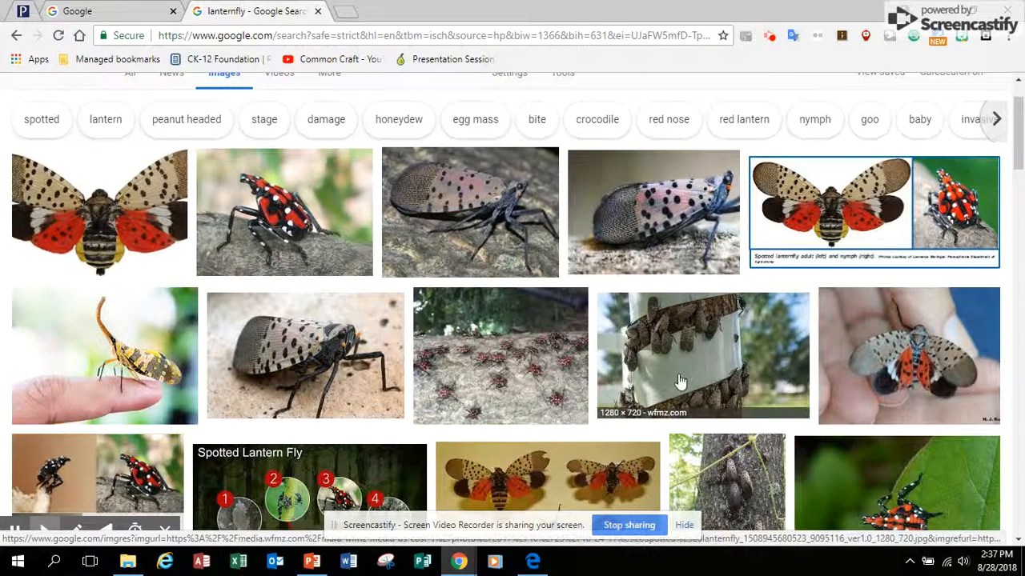
pyautogui.scroll(-3, 768, 344)
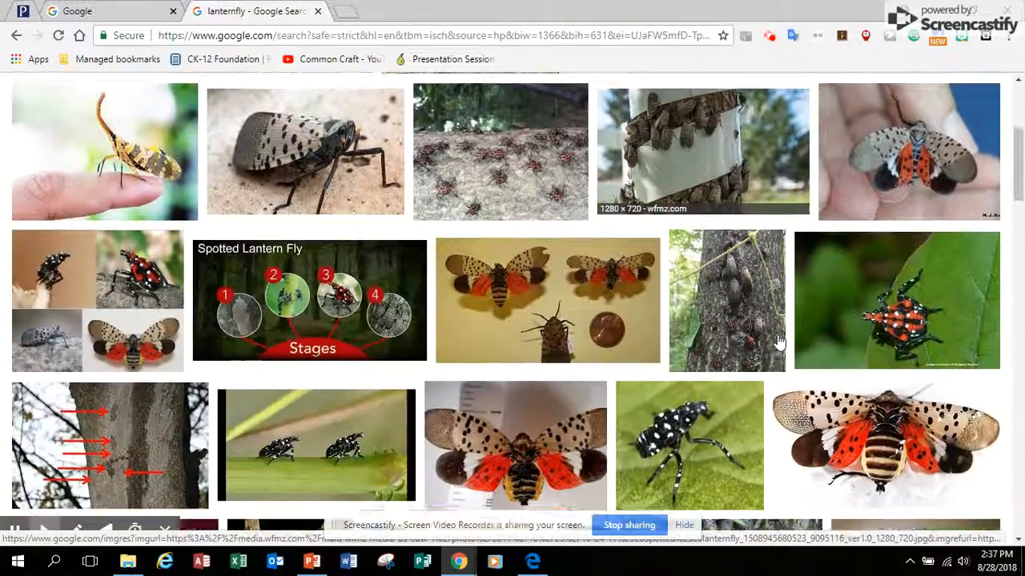
pyautogui.scroll(-3, 778, 343)
pyautogui.scroll(-3, 778, 343)
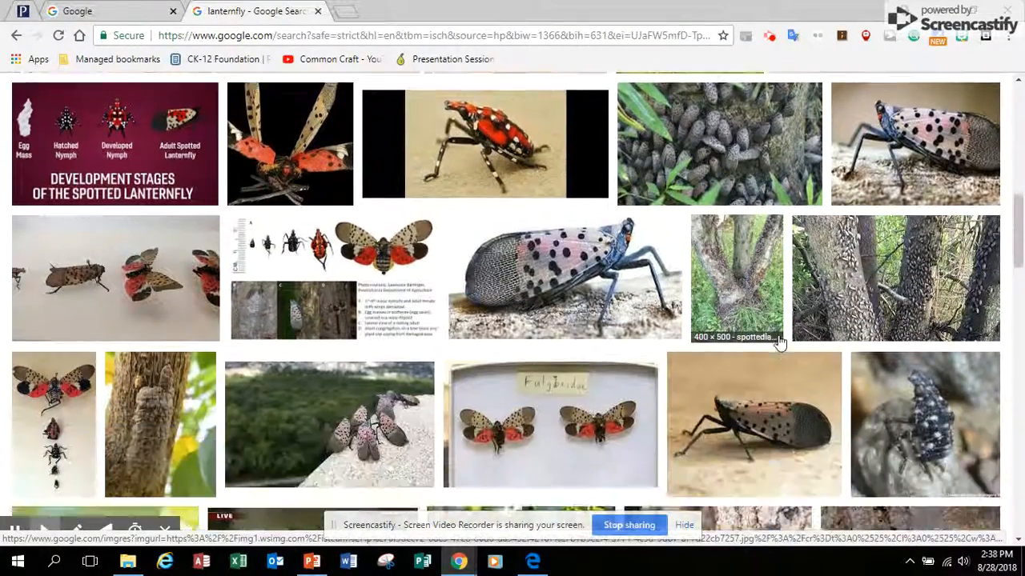
pyautogui.scroll(-3, 778, 342)
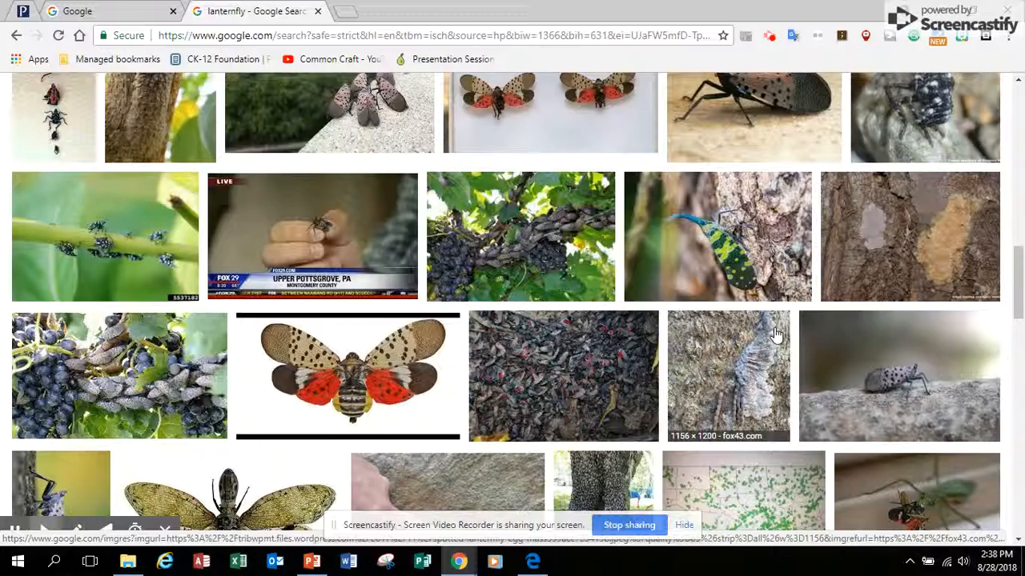
pyautogui.scroll(10, 775, 335)
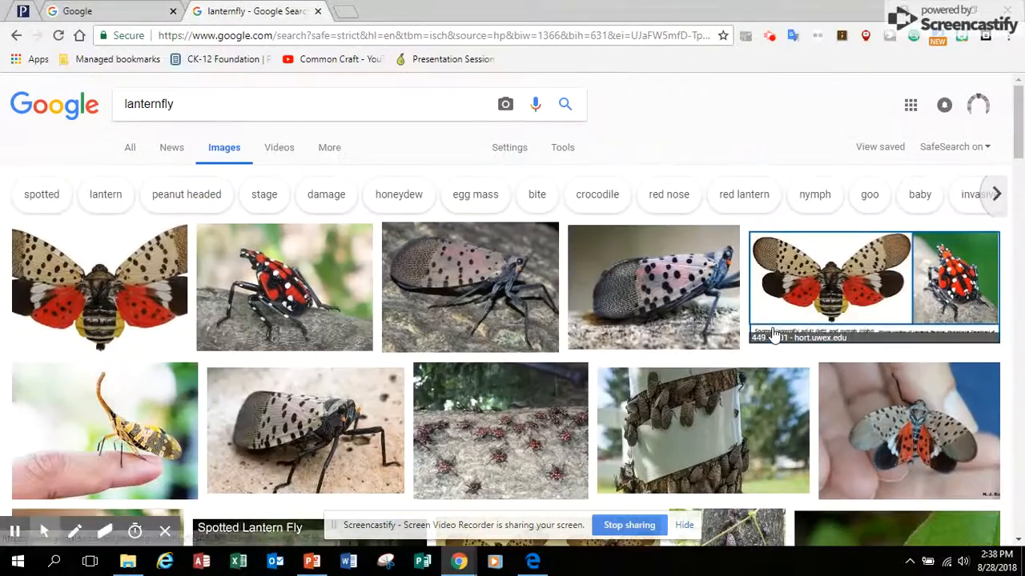
# Step: Run an advanced image search for lanternfly with usage rights set to "free to use or share"
pyautogui.click(513, 147)
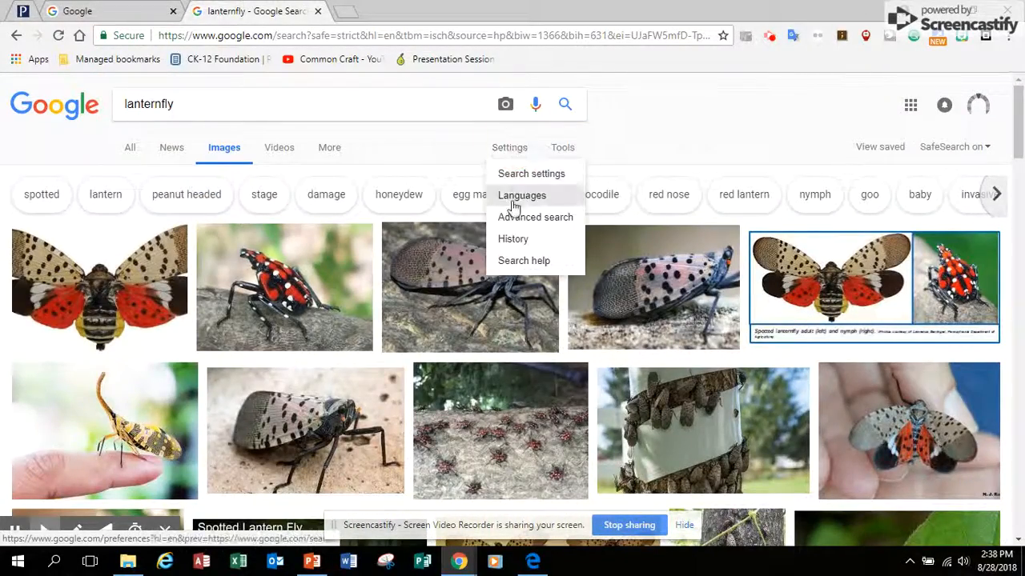
pyautogui.click(517, 217)
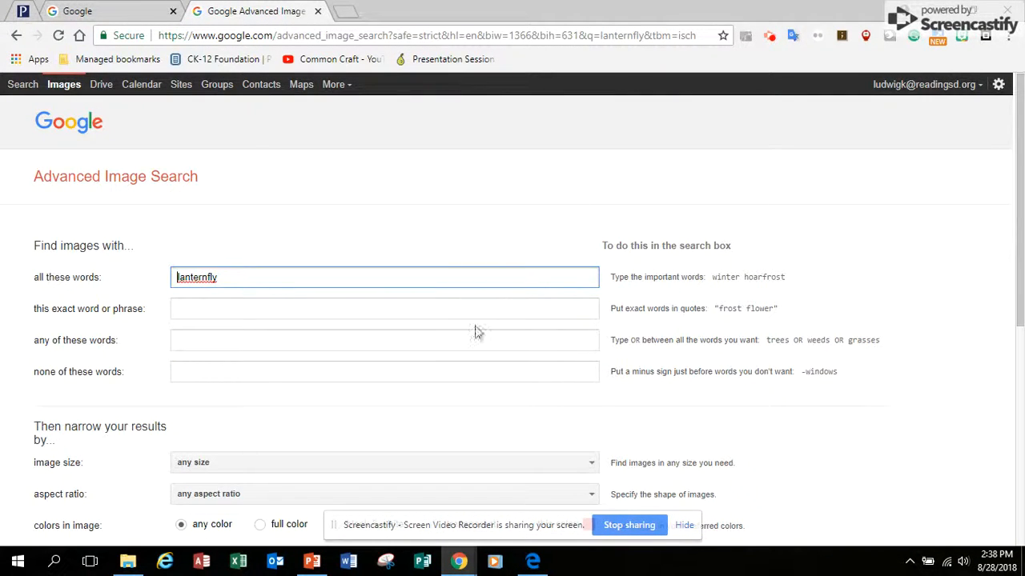
pyautogui.scroll(-5, 476, 333)
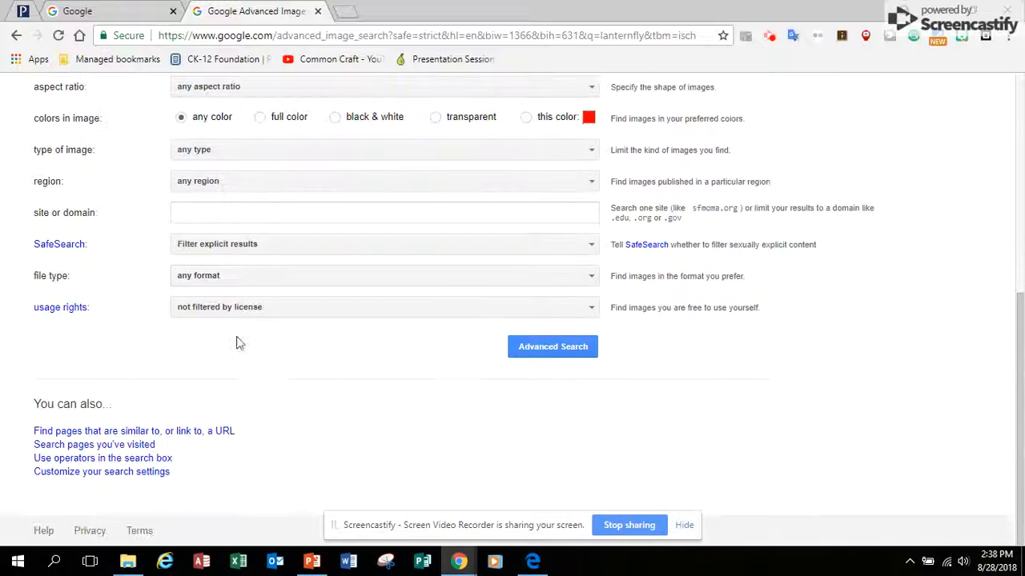
pyautogui.scroll(3, 122, 300)
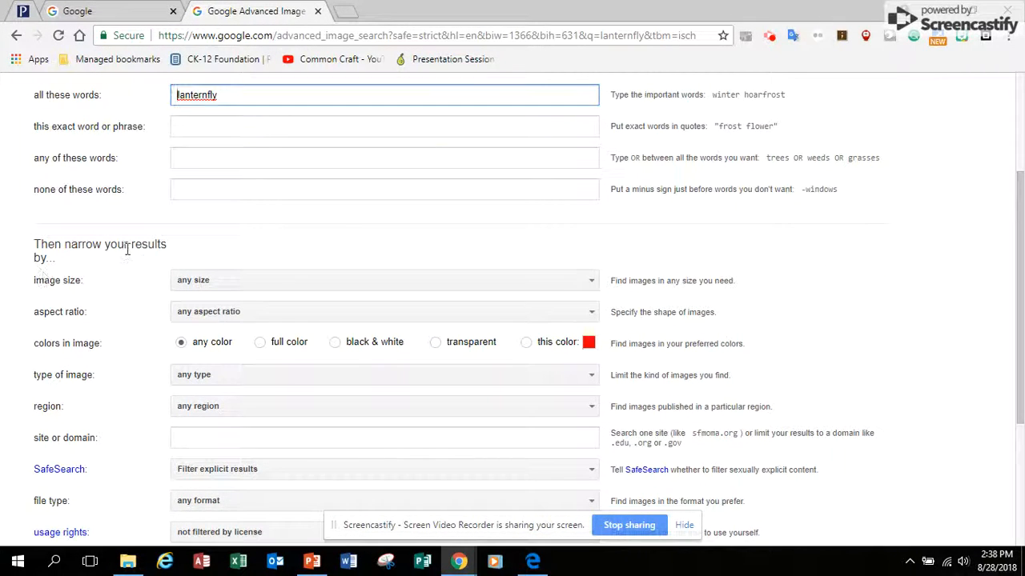
pyautogui.scroll(-3, 229, 406)
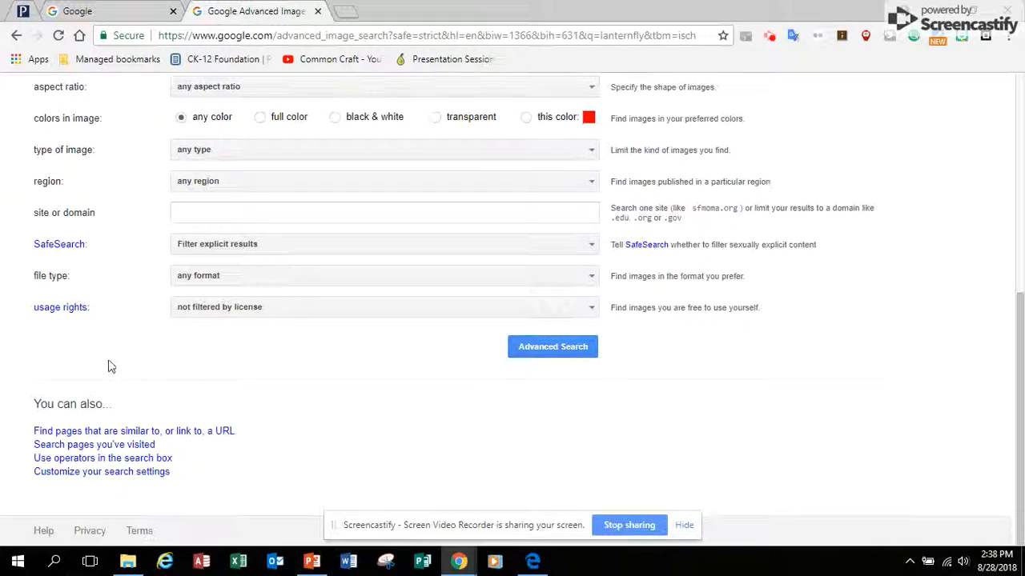
pyautogui.click(353, 311)
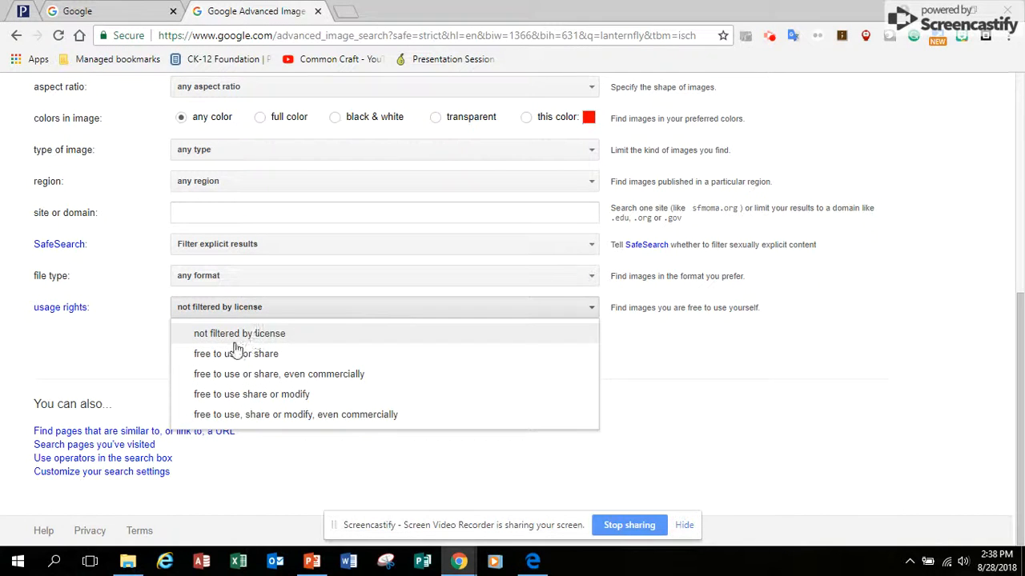
pyautogui.click(233, 354)
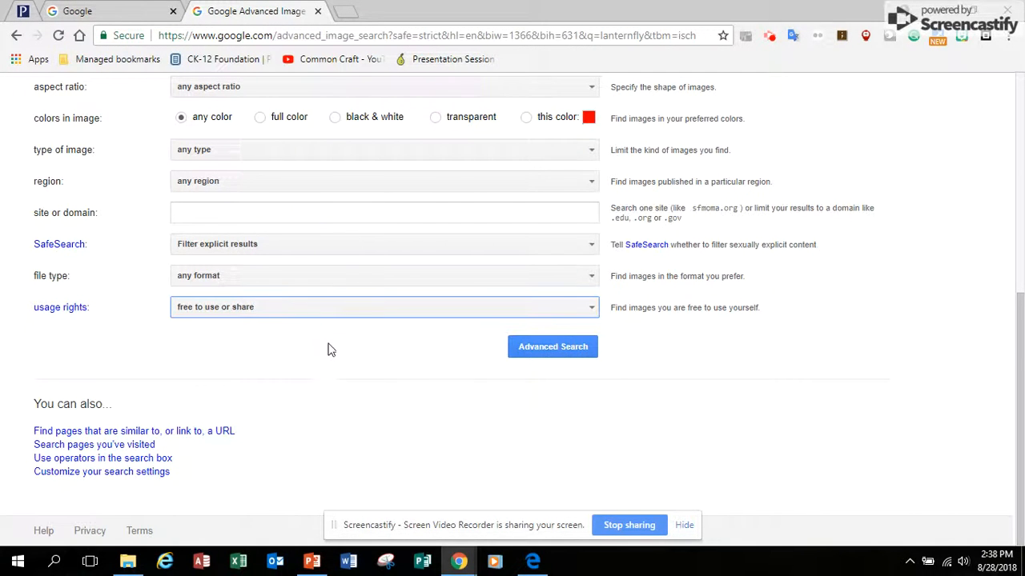
pyautogui.click(549, 349)
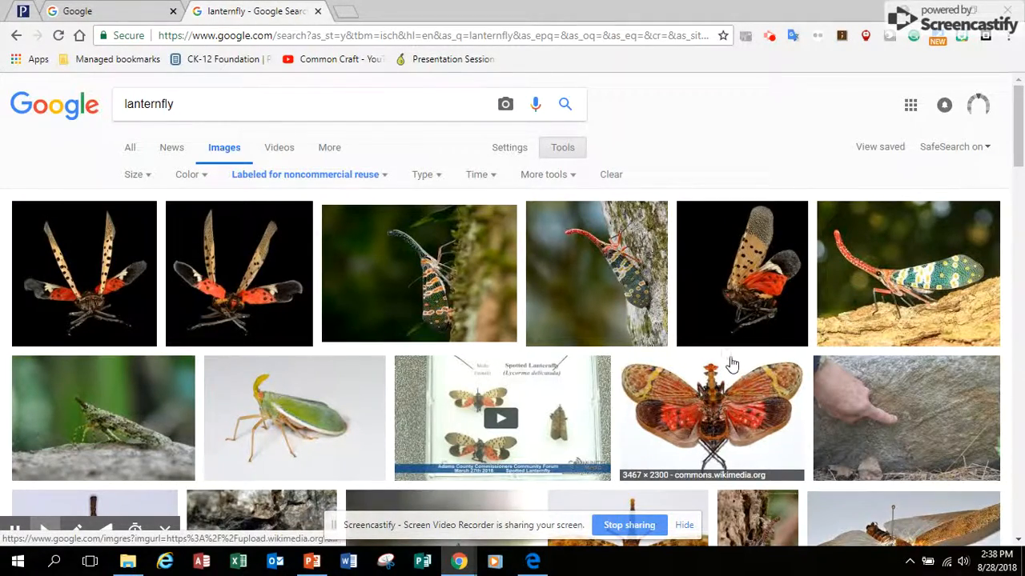
# Step: Examine the lanternfly images labeled for noncommercial reuse to see which kinds of pictures the license filter offers
pyautogui.scroll(-2, 731, 369)
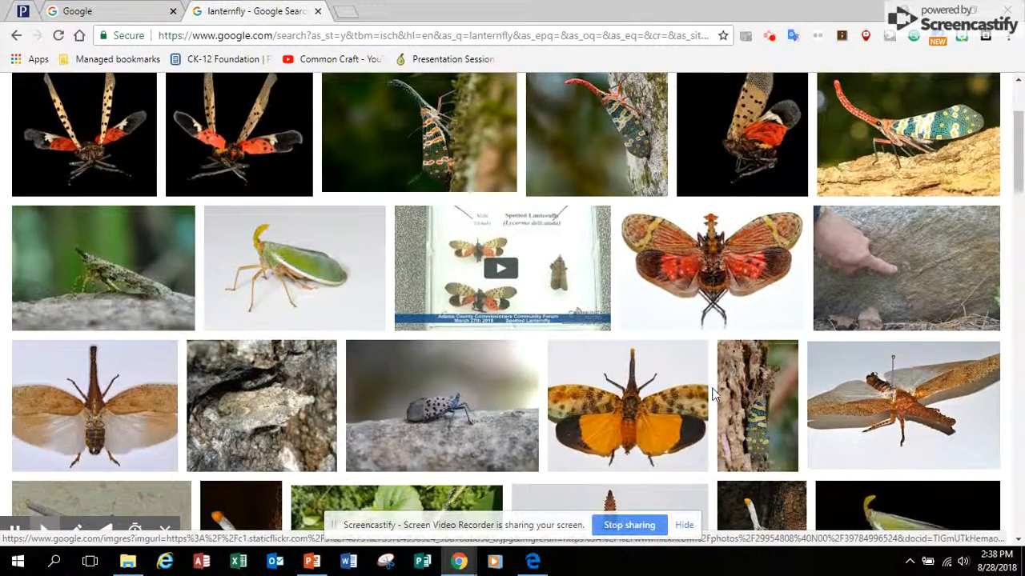
pyautogui.scroll(-3, 715, 389)
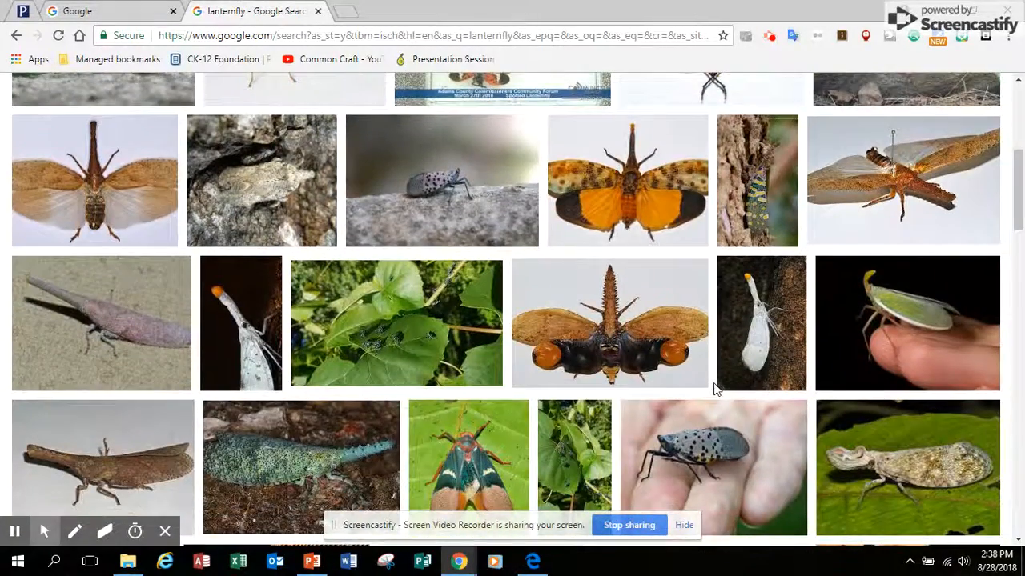
pyautogui.scroll(-2, 715, 390)
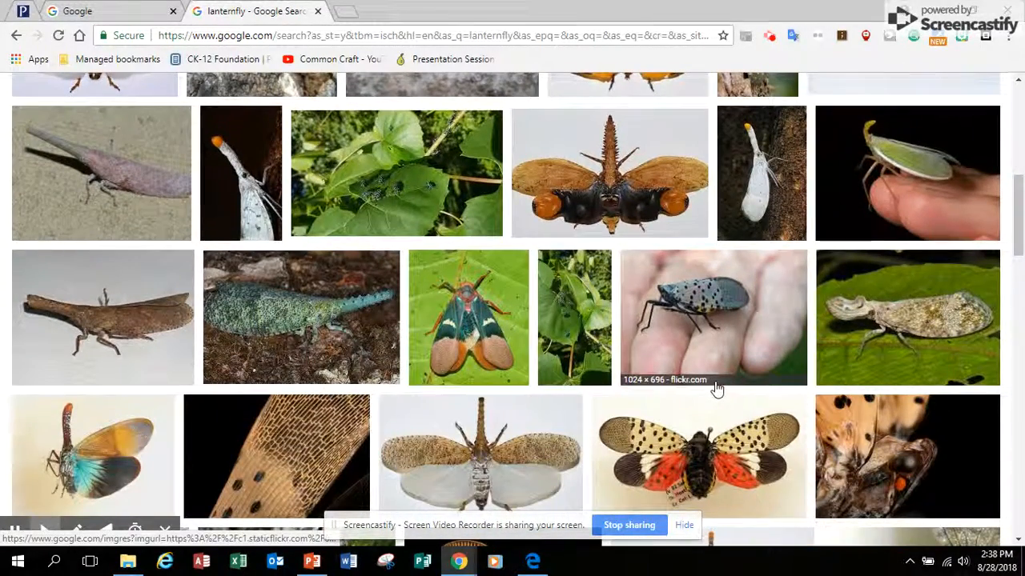
pyautogui.scroll(-1, 717, 390)
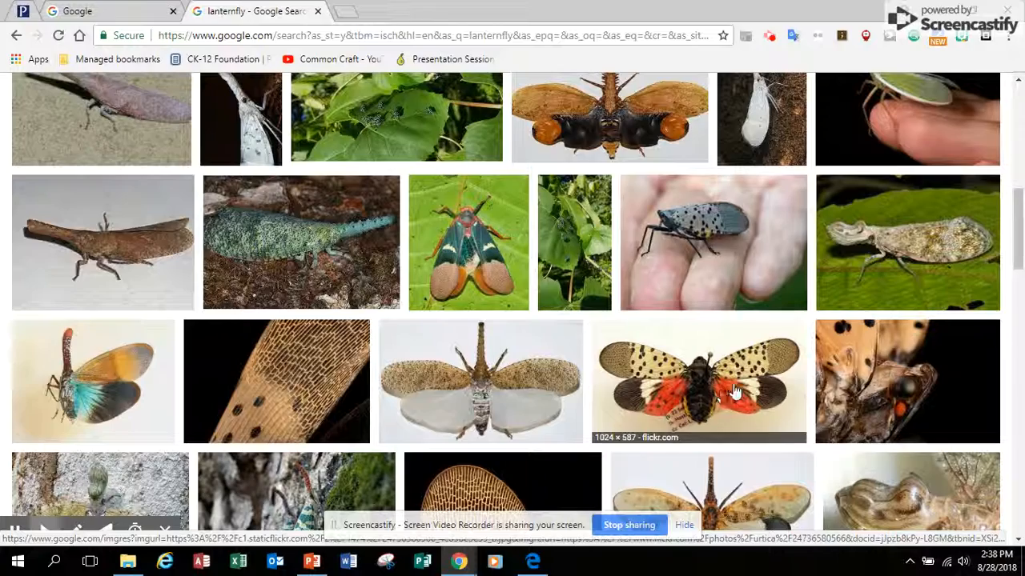
pyautogui.scroll(-2, 724, 386)
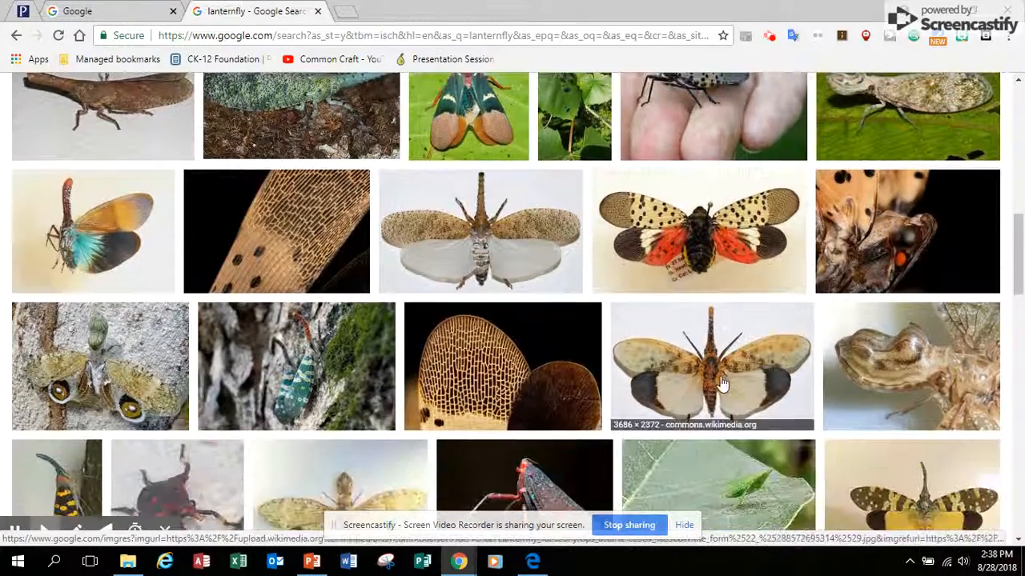
pyautogui.scroll(-4, 720, 384)
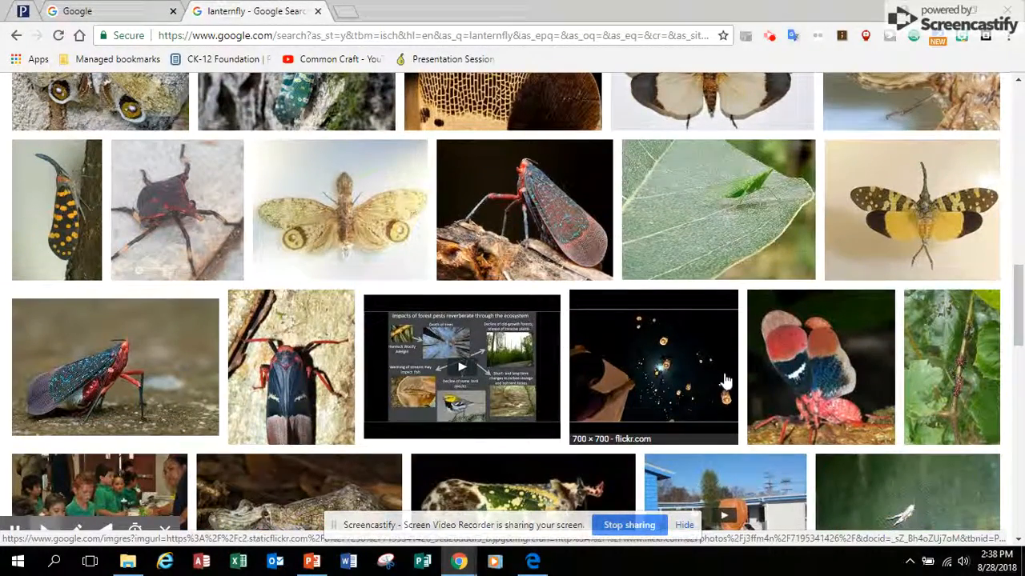
pyautogui.scroll(-2, 753, 372)
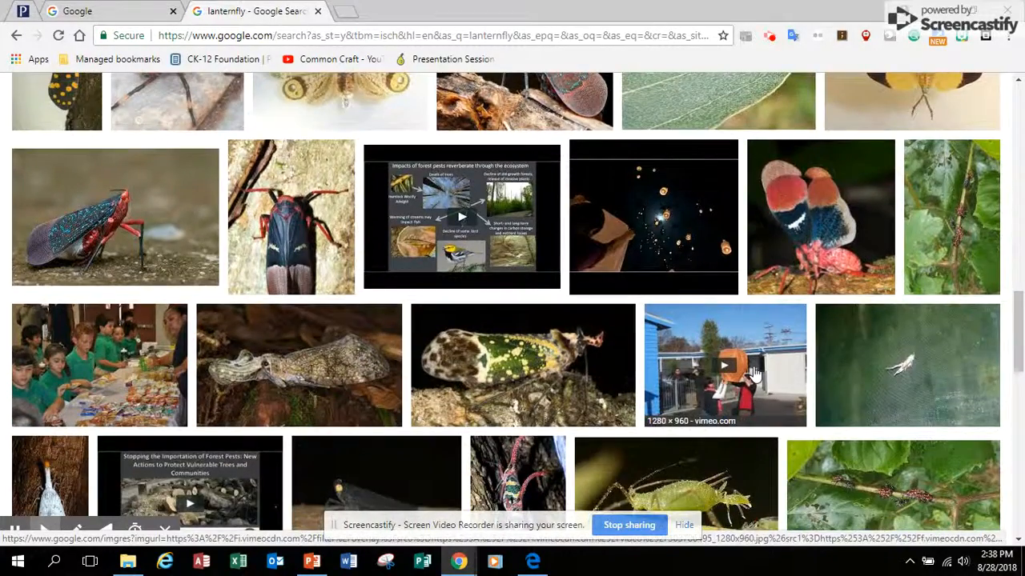
pyautogui.scroll(-3, 753, 372)
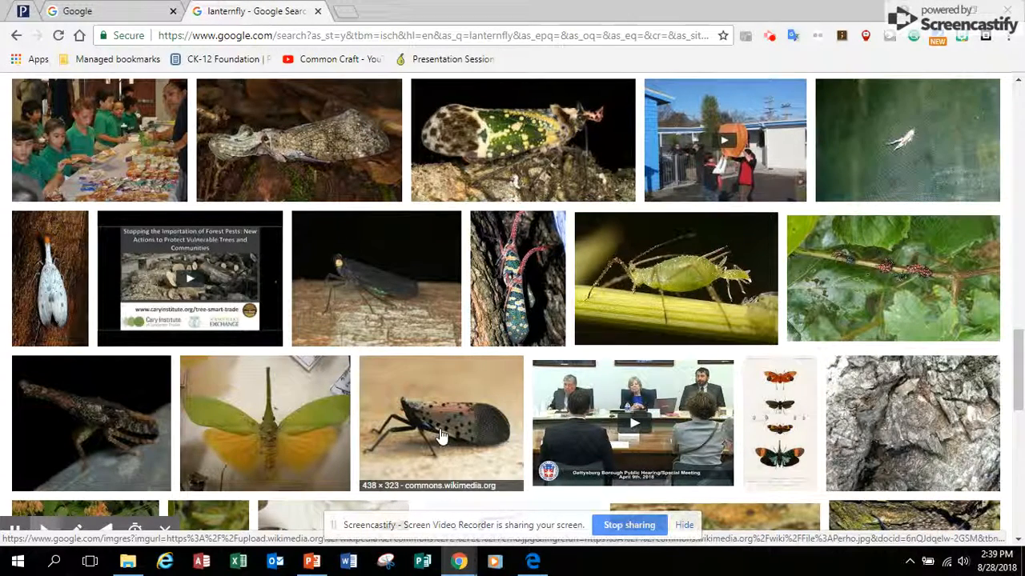
pyautogui.scroll(5, 440, 435)
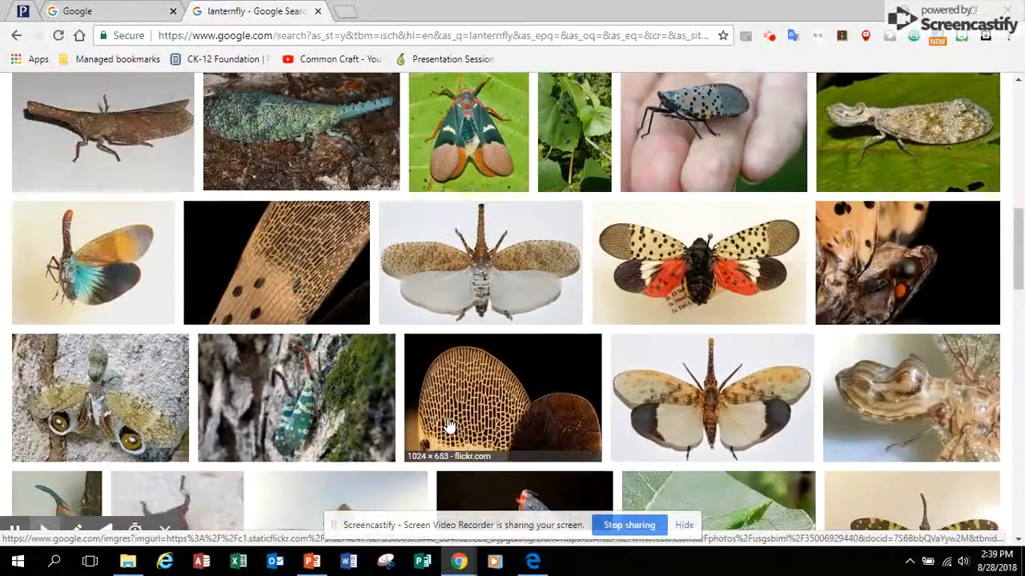
pyautogui.scroll(10, 449, 427)
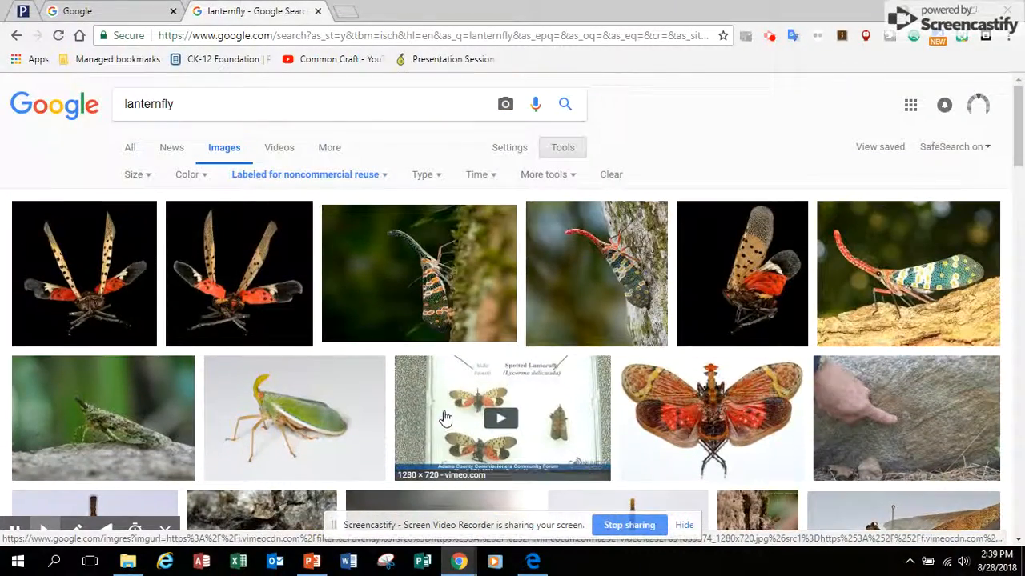
# Step: Return to the advanced image search, set the type of image to Photo, and run the lanternfly search
pyautogui.click(16, 36)
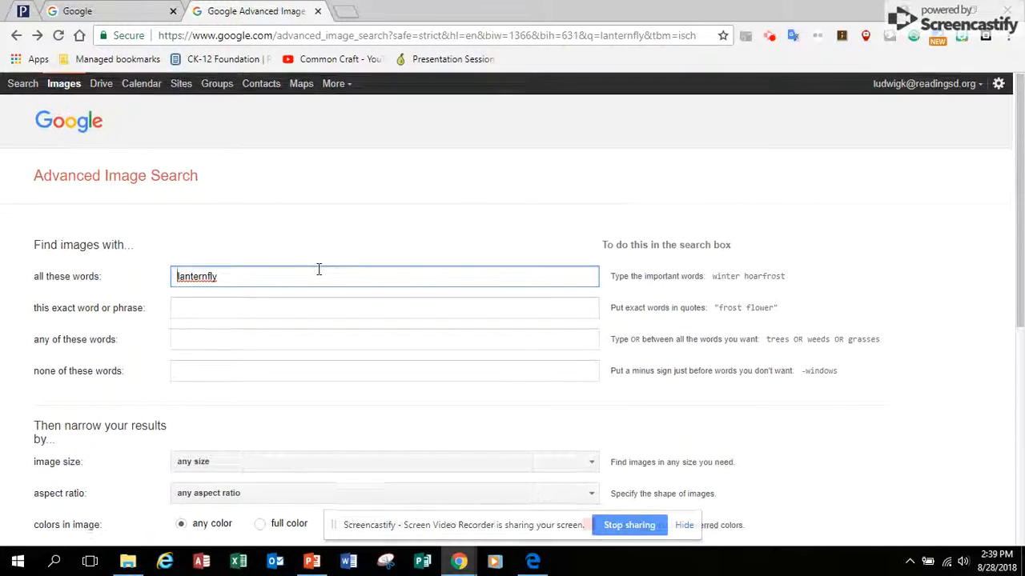
pyautogui.scroll(-3, 318, 272)
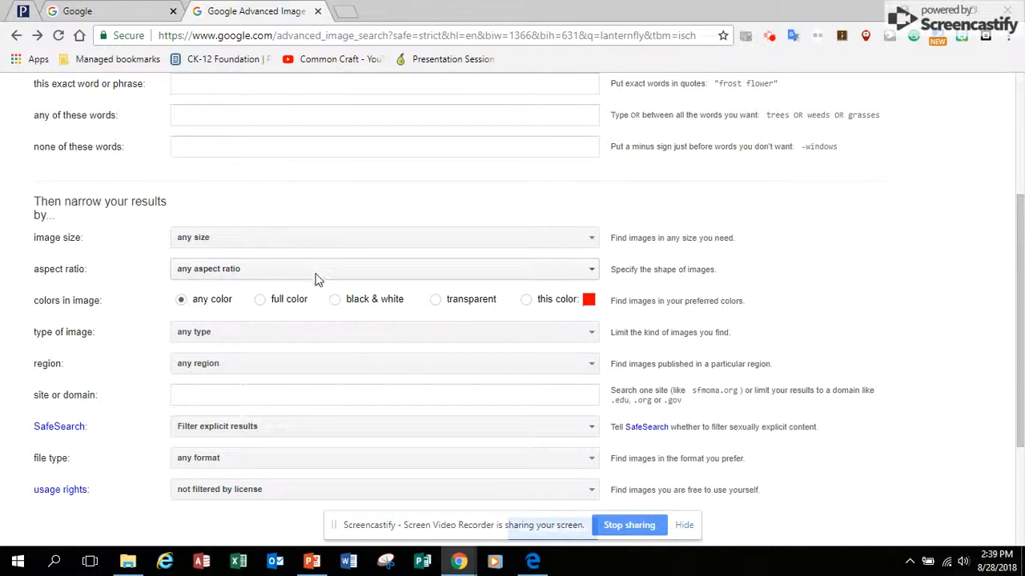
pyautogui.scroll(-2, 314, 278)
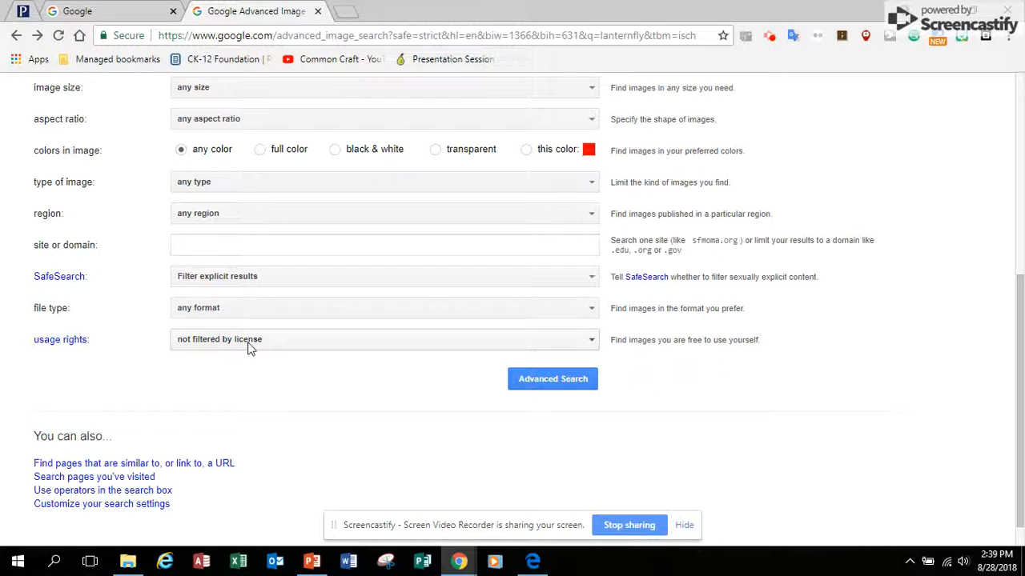
pyautogui.click(247, 186)
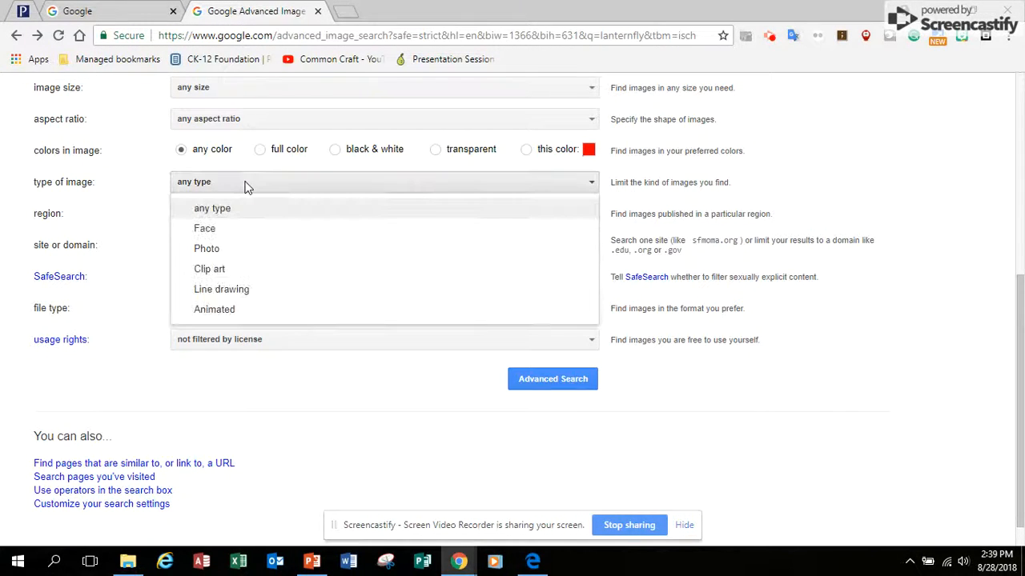
pyautogui.click(216, 249)
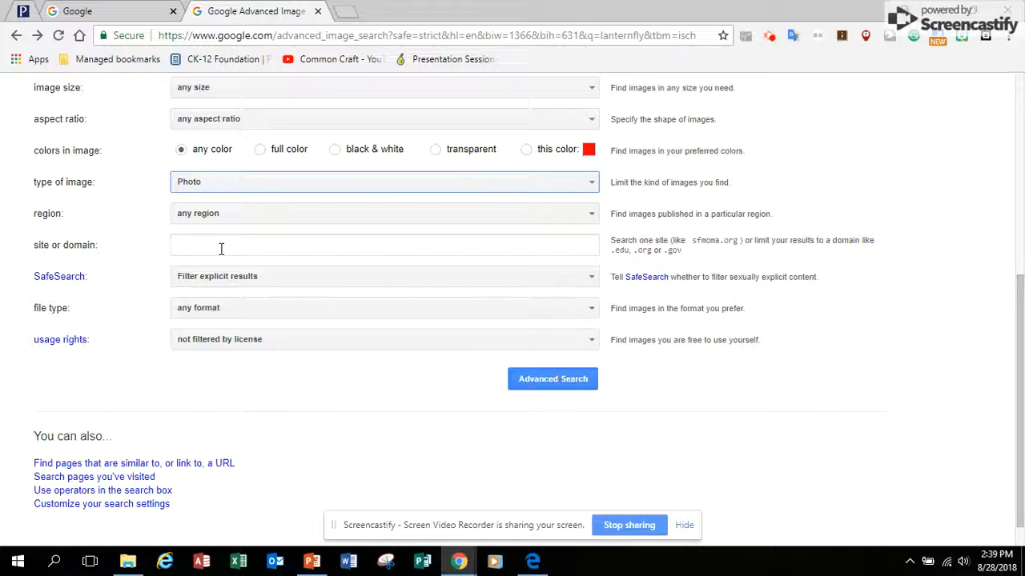
pyautogui.click(553, 382)
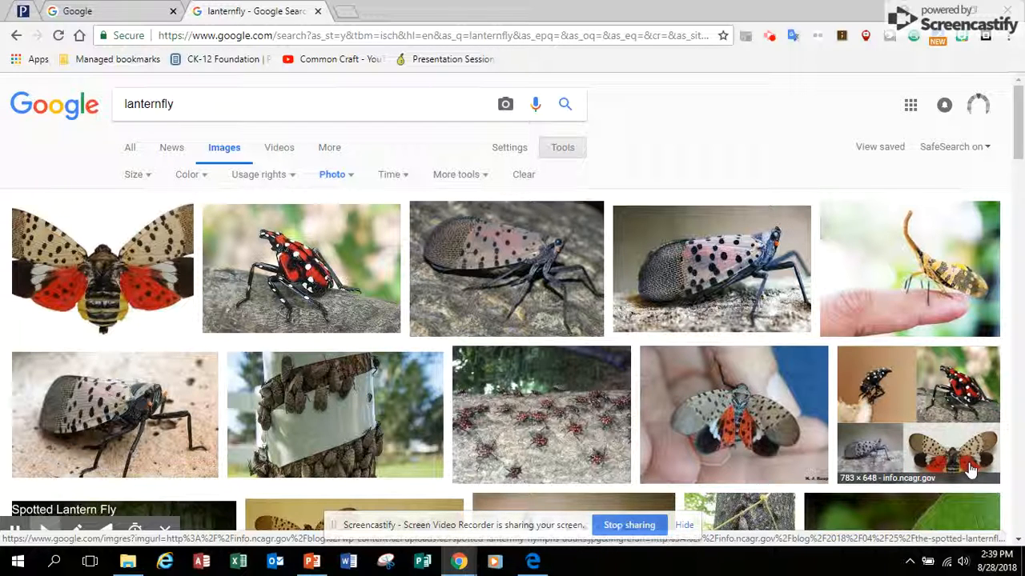
pyautogui.scroll(-4, 945, 431)
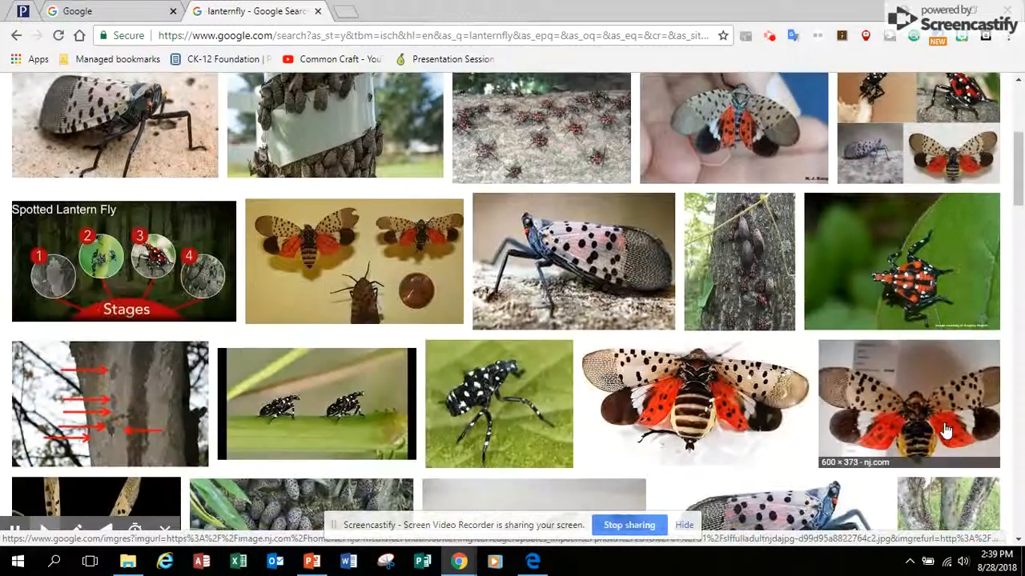
# Step: Look through the lanternfly results limited to photos, then return to the start of the results
pyautogui.scroll(-4, 945, 431)
pyautogui.scroll(-2, 943, 430)
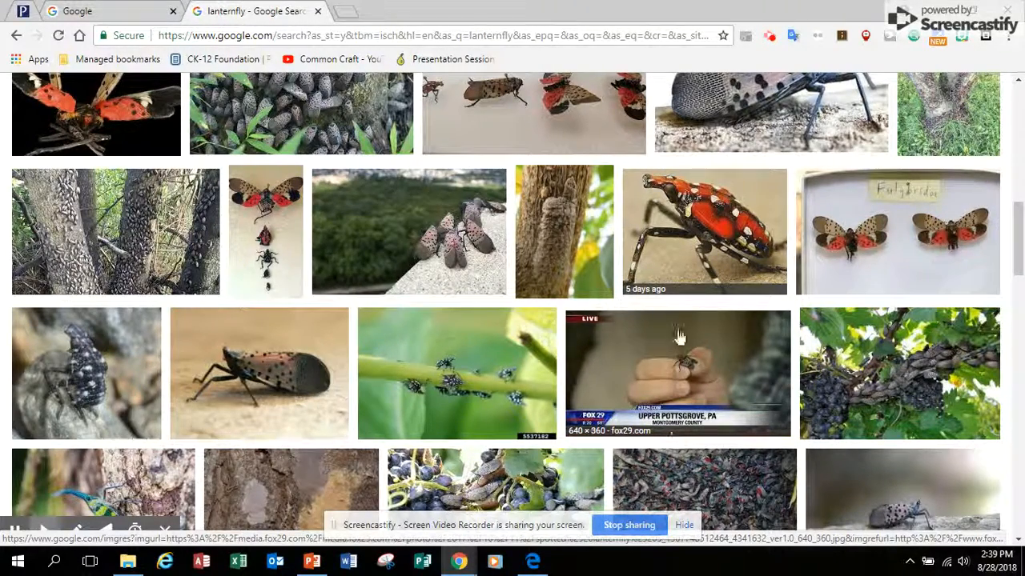
pyautogui.scroll(3, 597, 412)
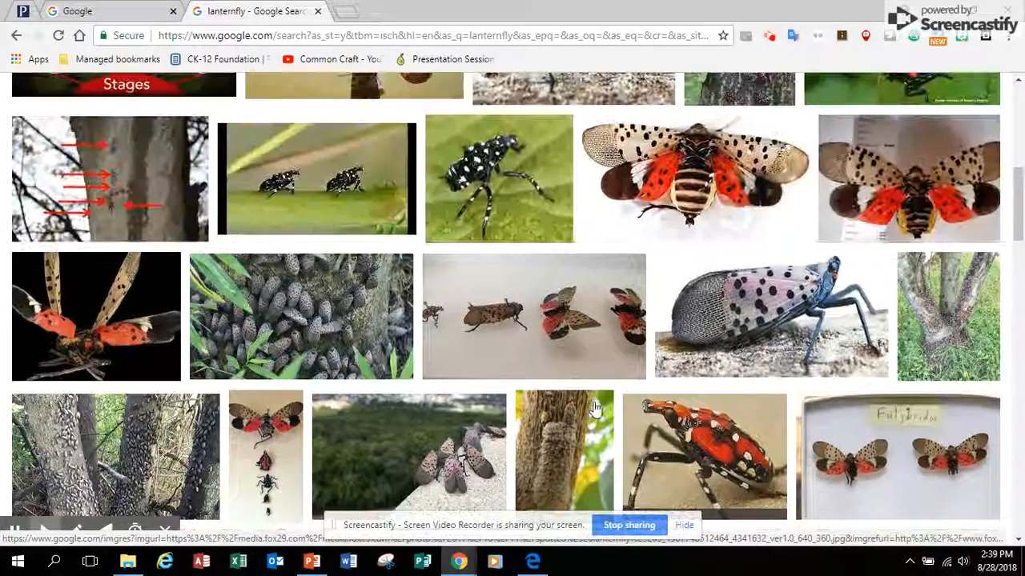
pyautogui.scroll(5, 594, 405)
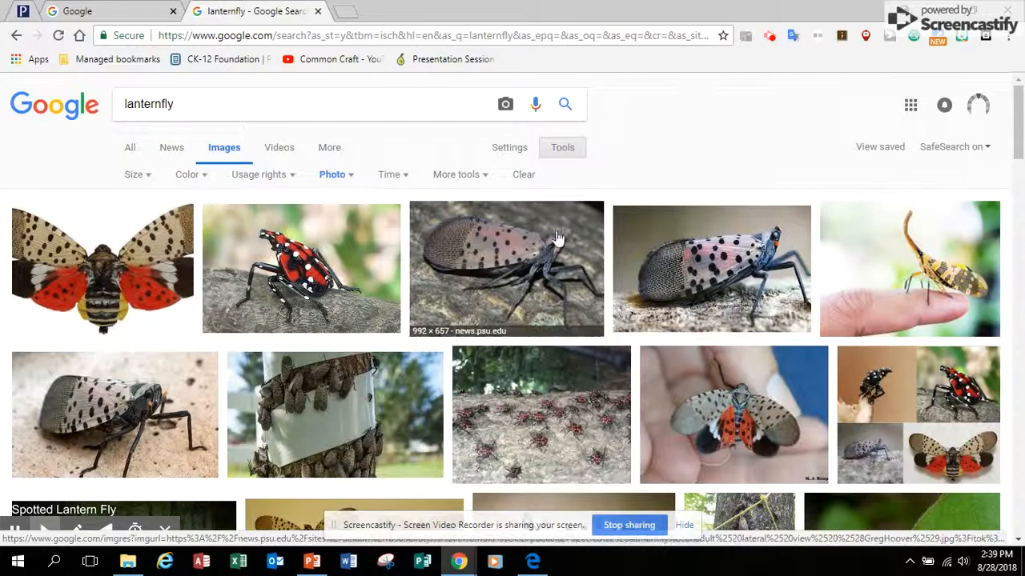
# Step: Return to the advanced image search, change the type of image to Clip art, and run the lanternfly search
pyautogui.click(509, 150)
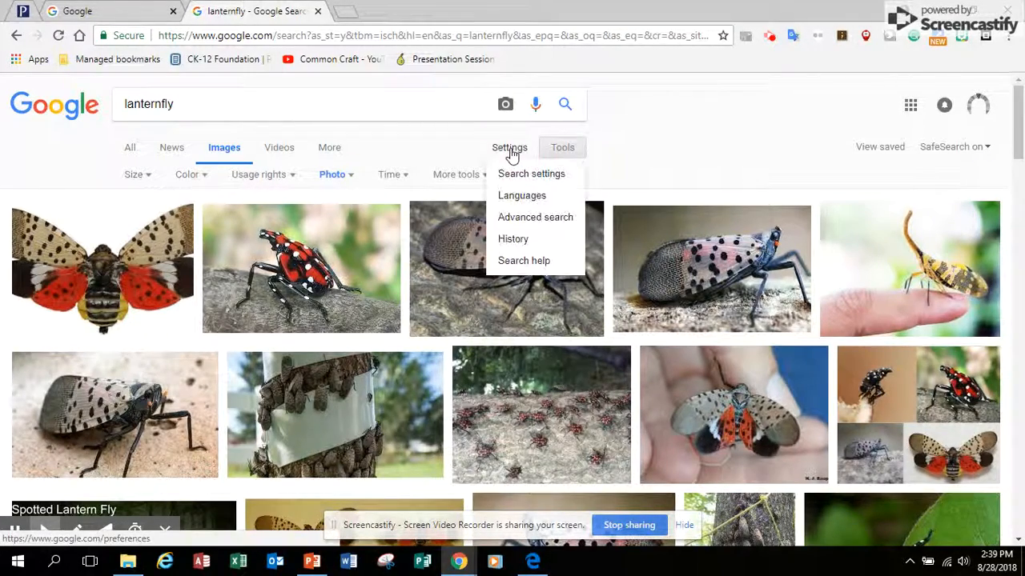
pyautogui.click(520, 215)
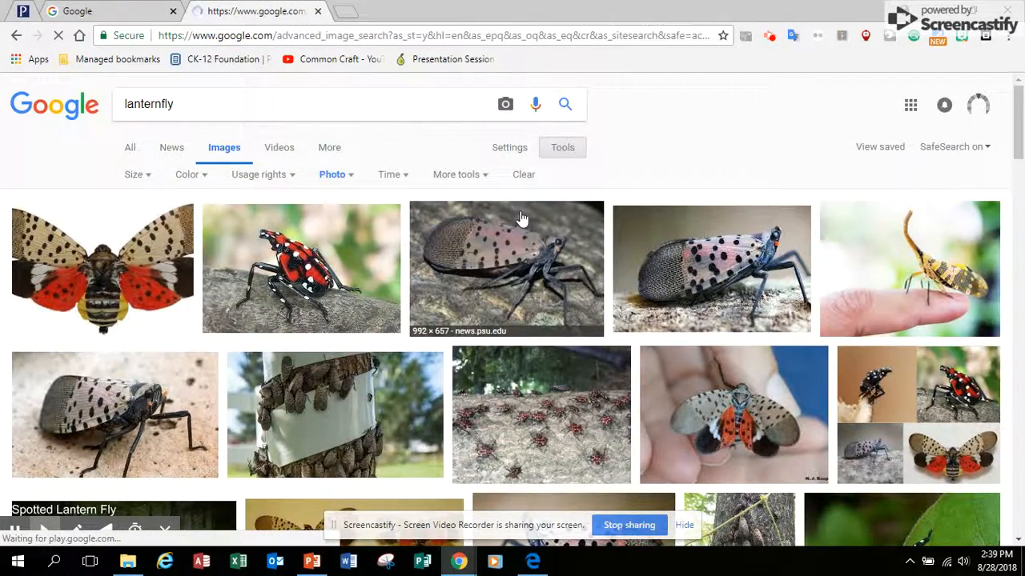
pyautogui.scroll(-1, 526, 216)
pyautogui.scroll(-1, 526, 216)
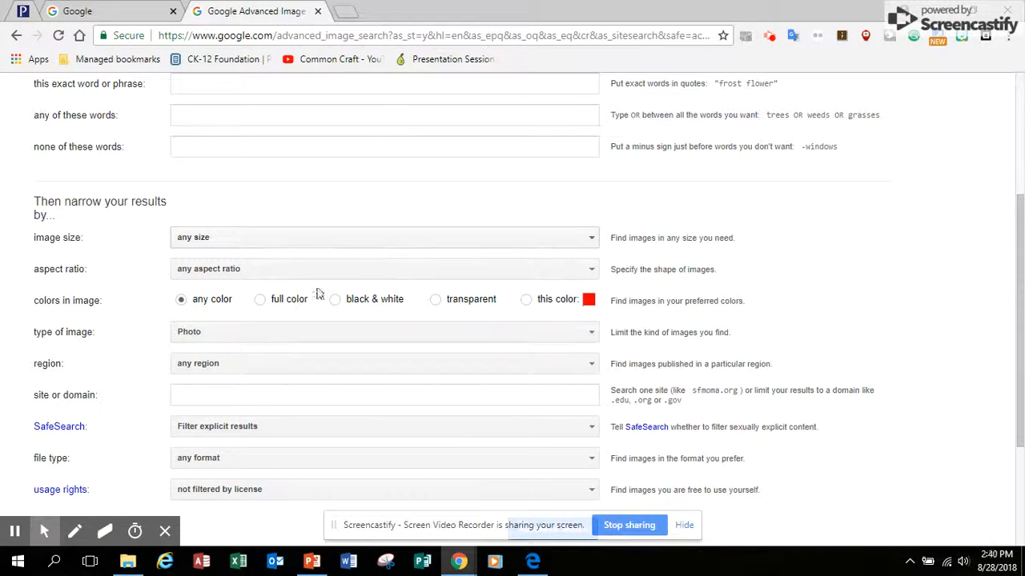
pyautogui.click(232, 333)
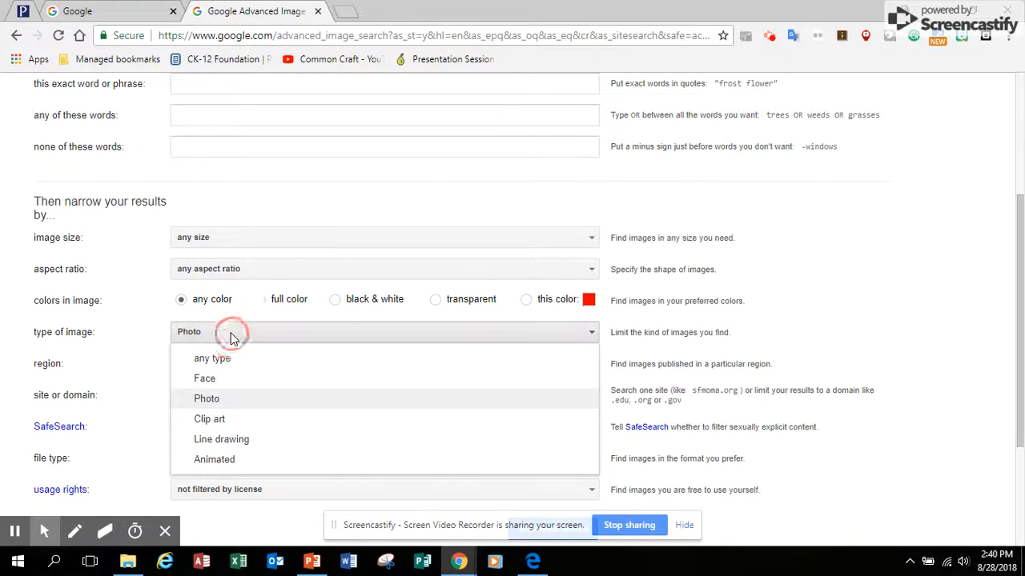
pyautogui.click(221, 424)
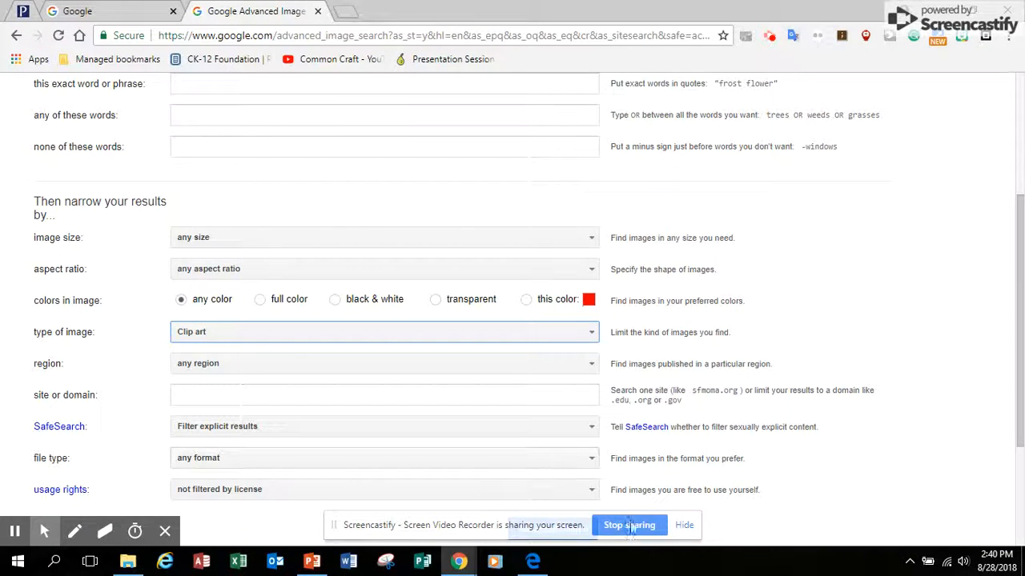
pyautogui.scroll(-2, 629, 443)
pyautogui.click(530, 379)
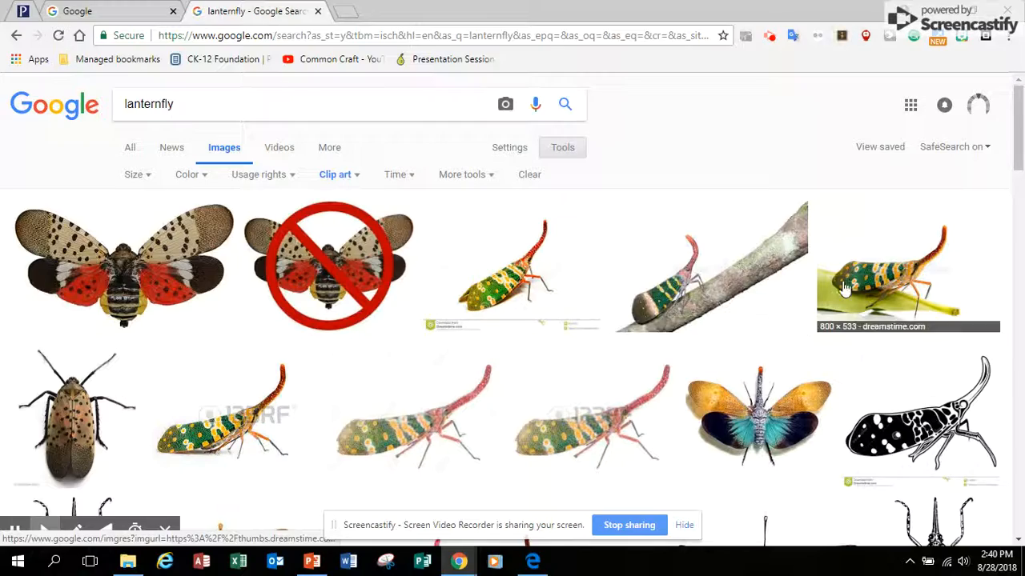
# Step: Browse the lanternfly clip art results to see what kinds of pictures they include, then return to the start
pyautogui.scroll(-2, 857, 296)
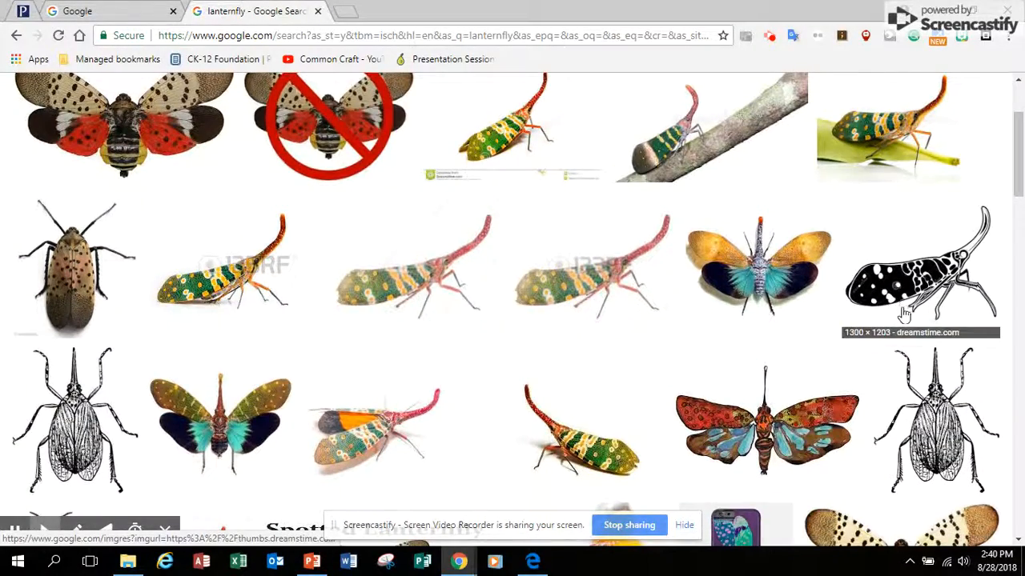
pyautogui.scroll(-4, 894, 297)
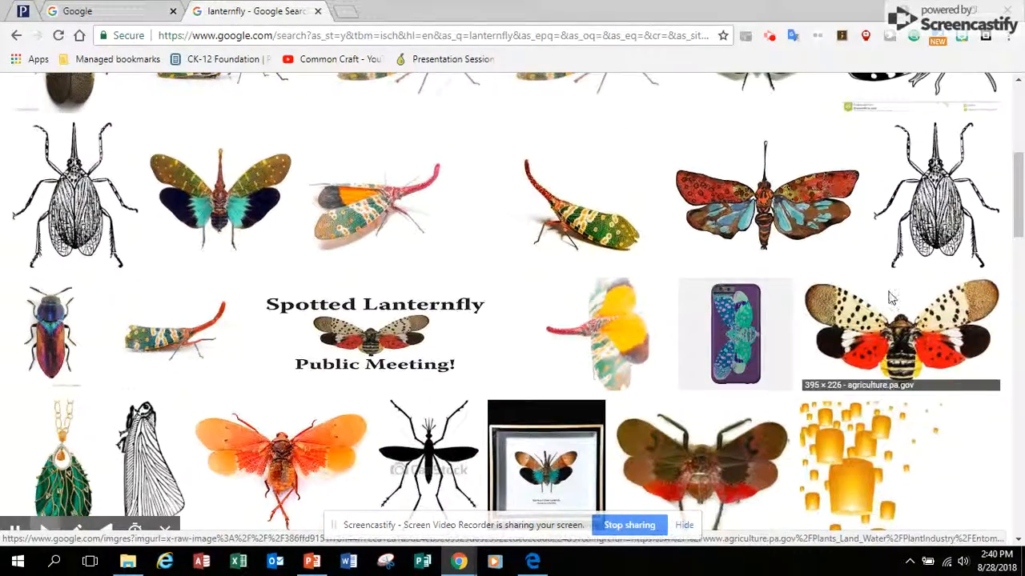
pyautogui.scroll(-2, 890, 298)
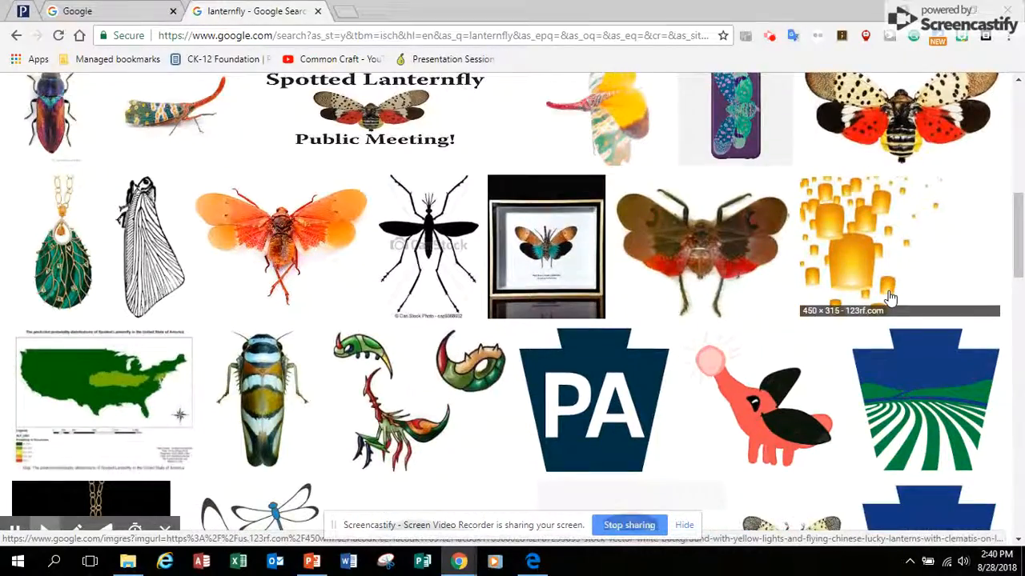
pyautogui.scroll(-2, 890, 298)
pyautogui.scroll(-3, 890, 298)
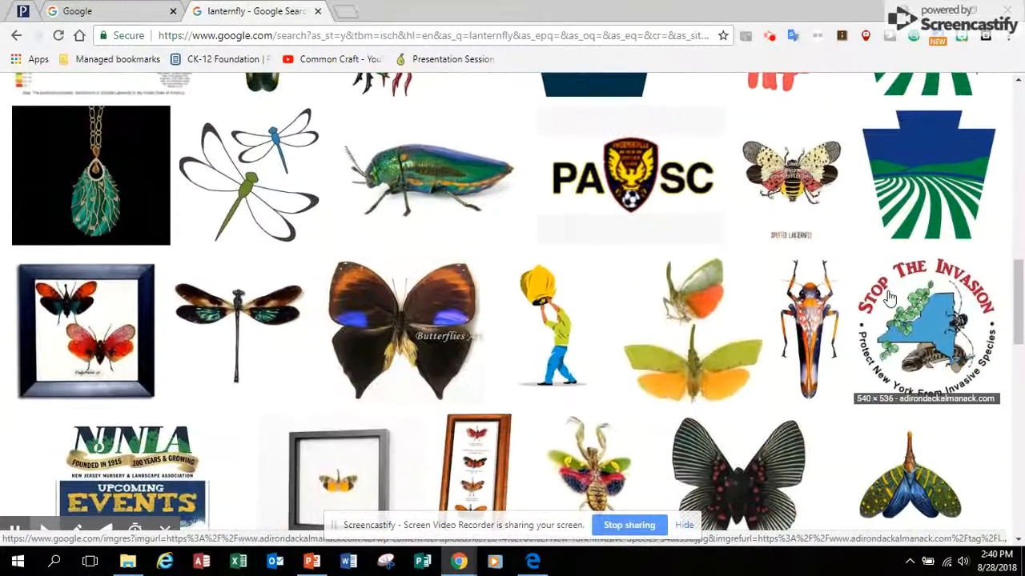
pyautogui.scroll(12, 886, 299)
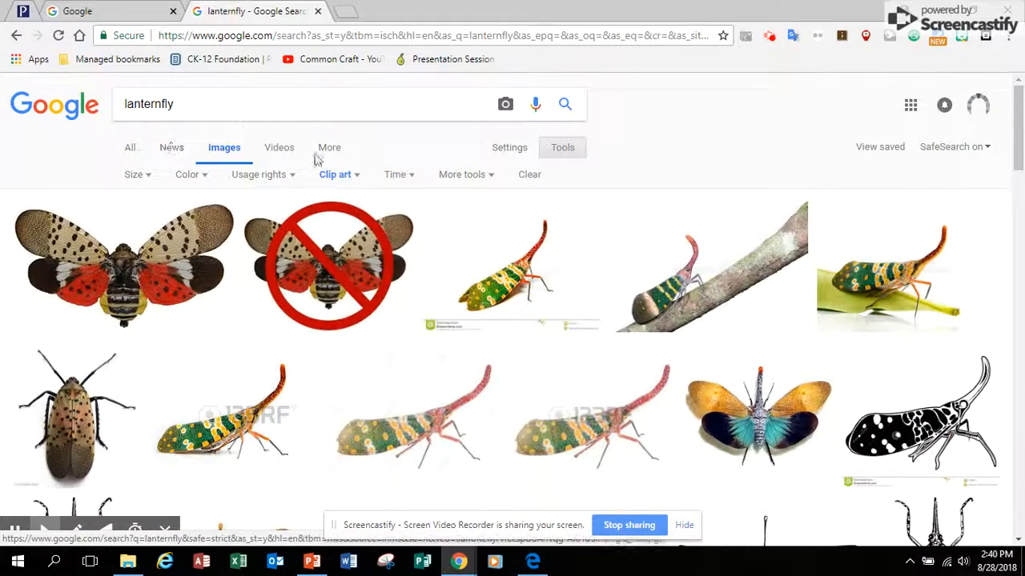
# Step: Reopen the advanced image search, set the type of image to Line drawing, and run the lanternfly search
pyautogui.click(508, 149)
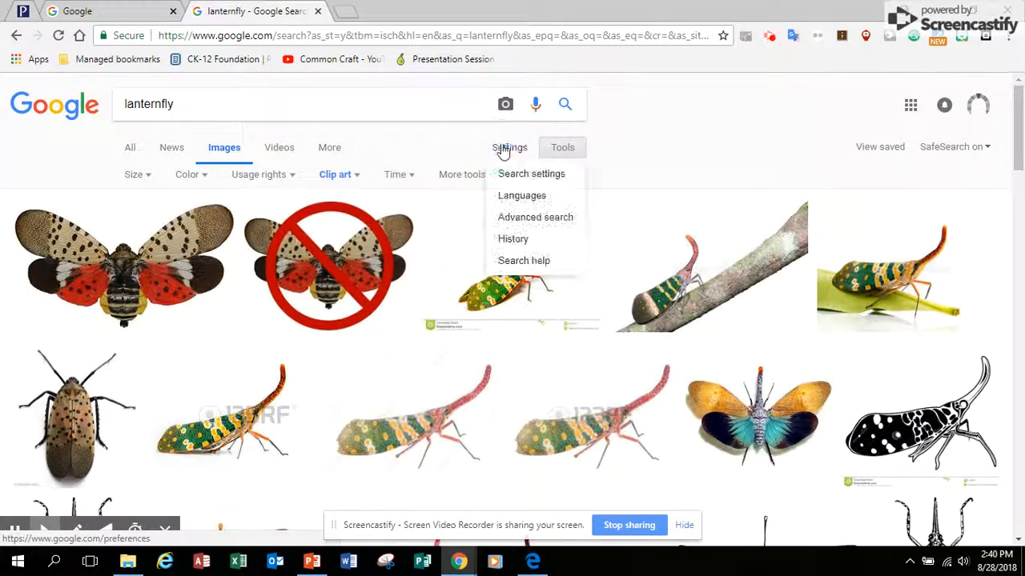
pyautogui.click(518, 220)
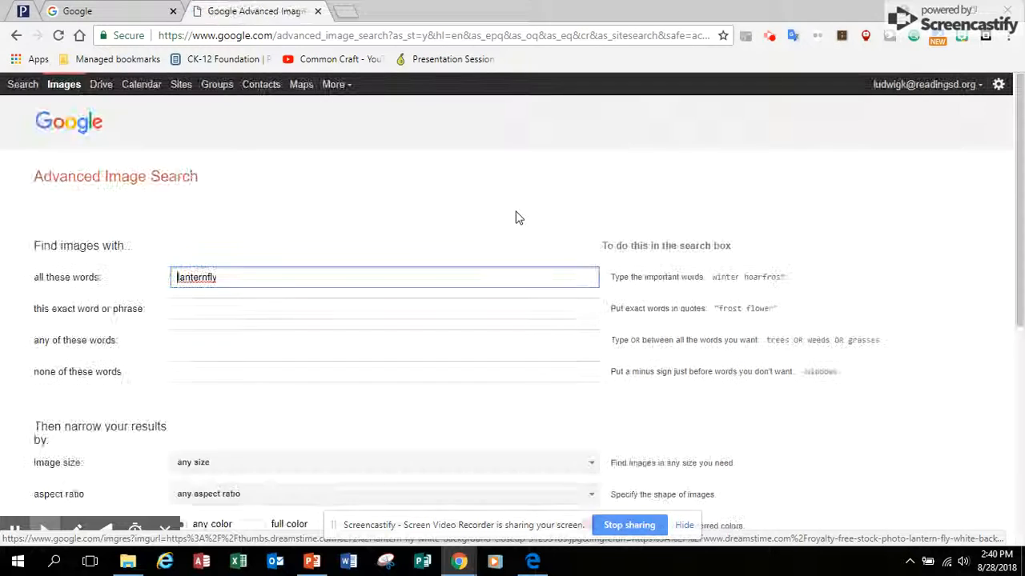
pyautogui.scroll(-5, 236, 294)
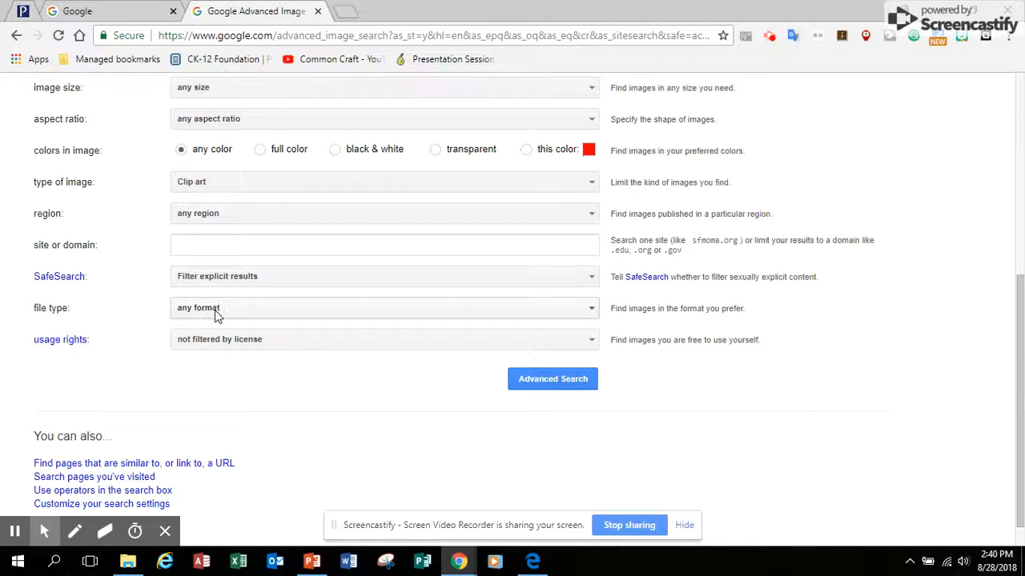
pyautogui.click(233, 190)
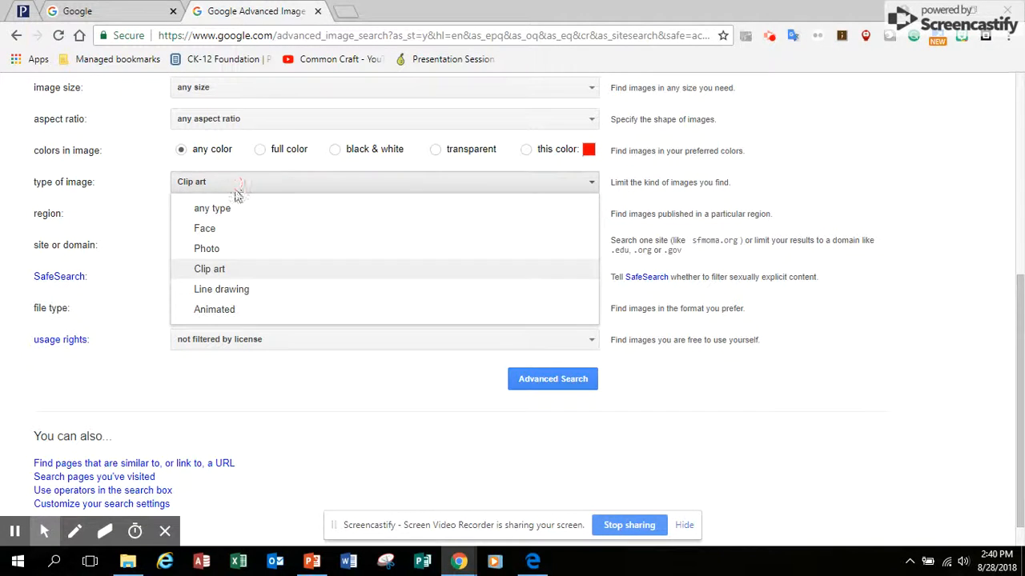
pyautogui.click(227, 292)
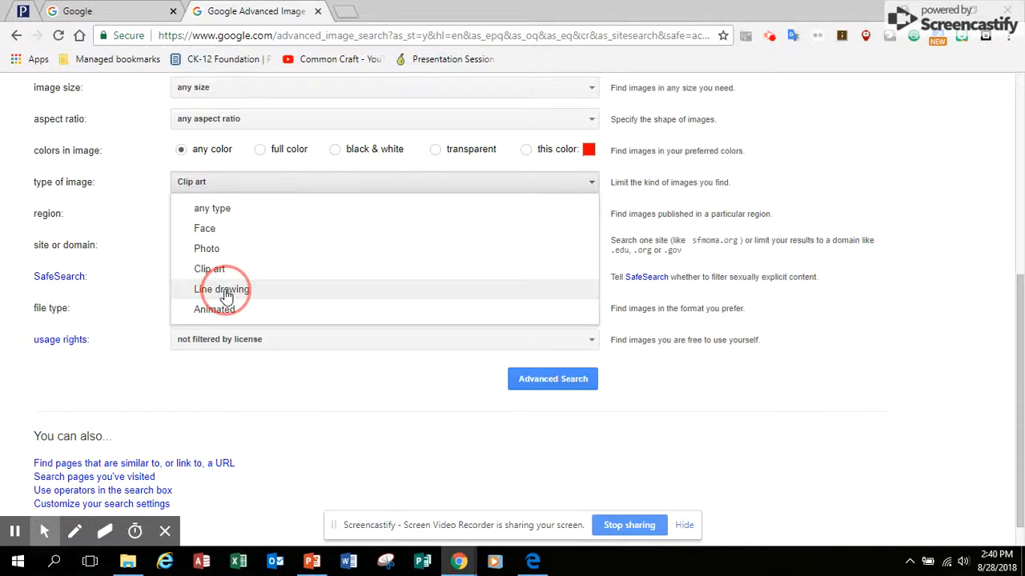
pyautogui.click(529, 383)
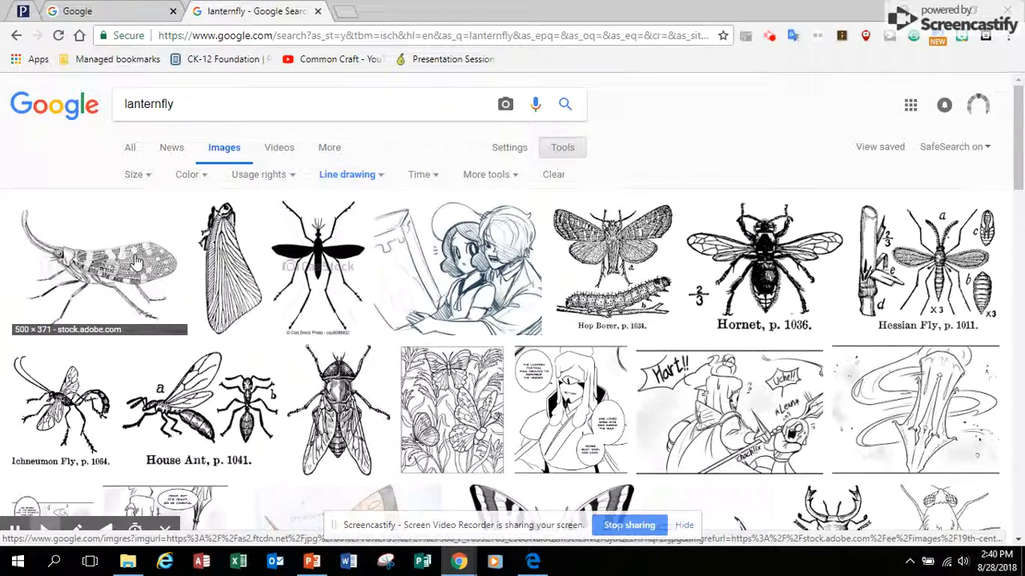
# Step: Examine the line drawing results for lanternfly to judge how well they match the search term, then return to the start
pyautogui.scroll(-4, 136, 264)
pyautogui.scroll(-1, 138, 262)
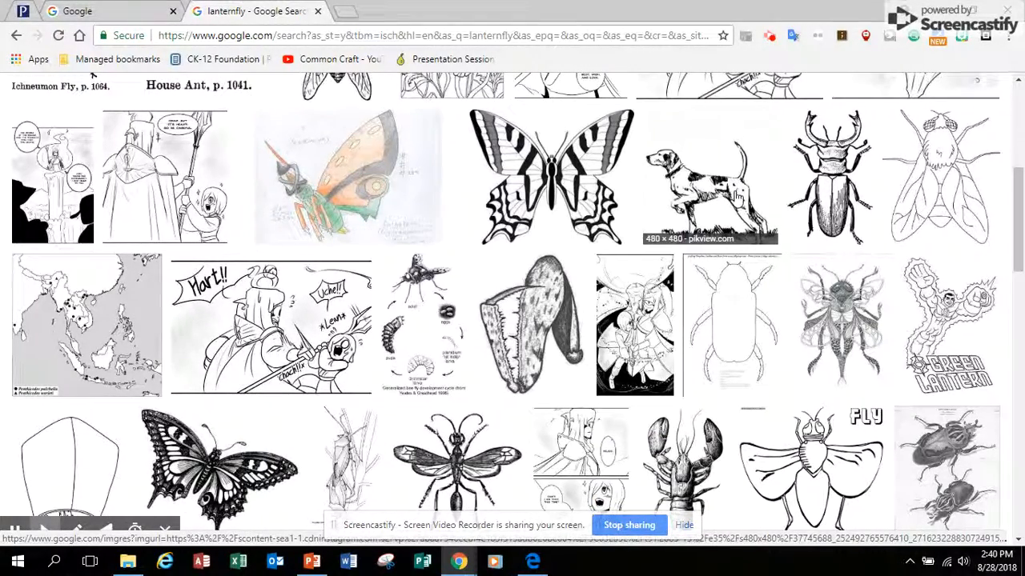
pyautogui.scroll(-2, 734, 201)
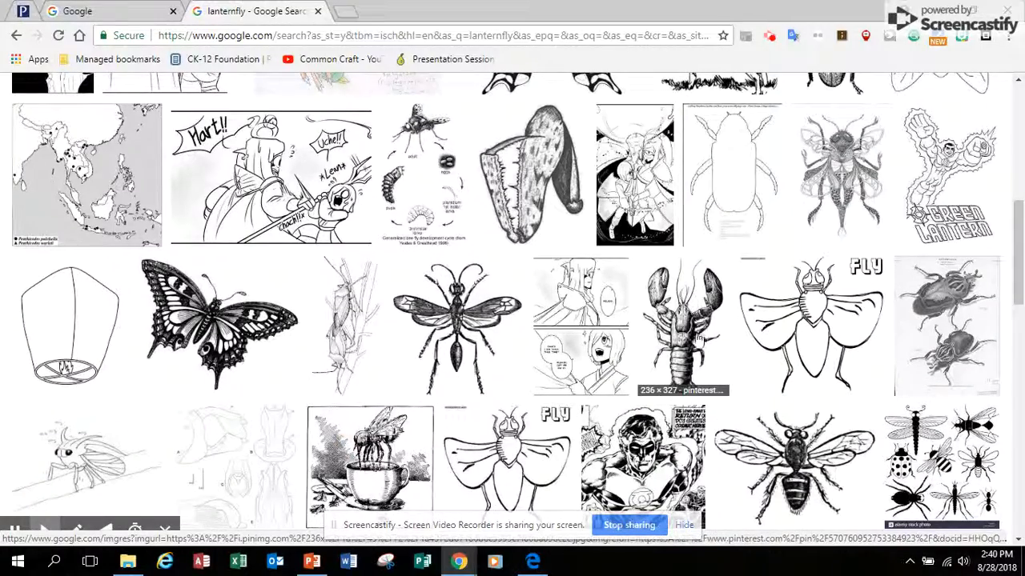
pyautogui.scroll(-7, 698, 341)
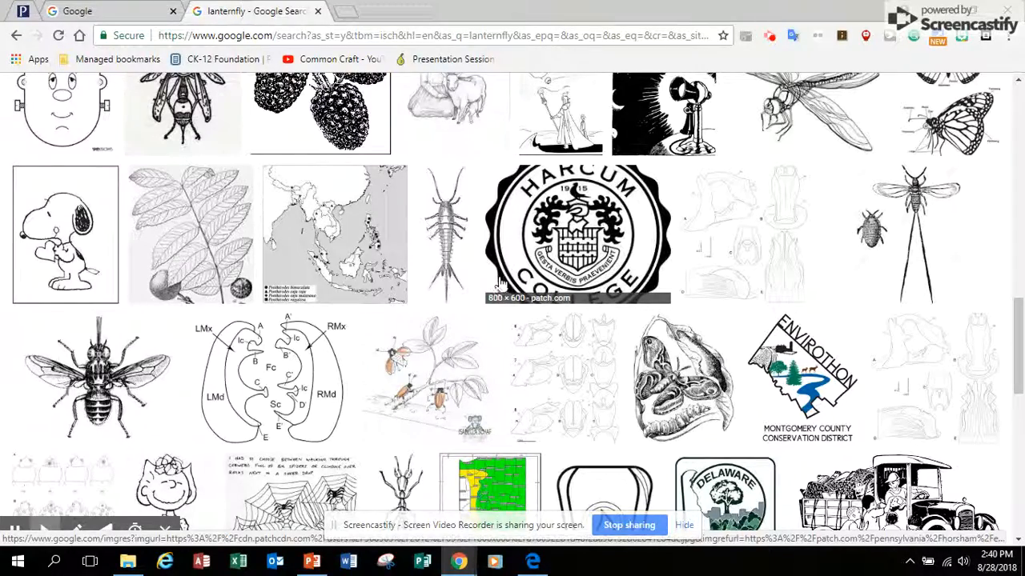
pyautogui.scroll(-10, 498, 288)
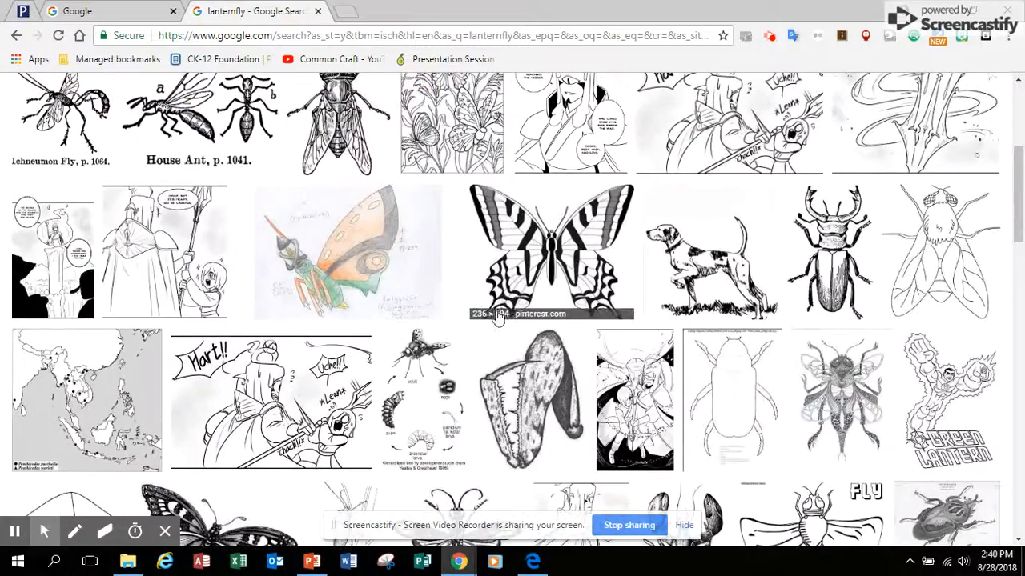
pyautogui.scroll(4, 498, 315)
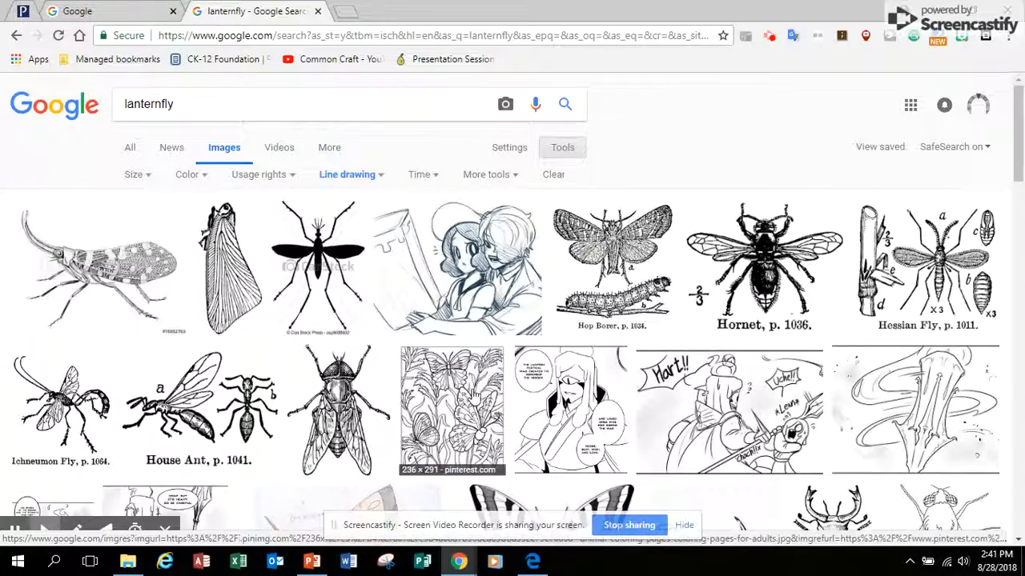
pyautogui.scroll(-4, 470, 387)
pyautogui.scroll(4, 471, 388)
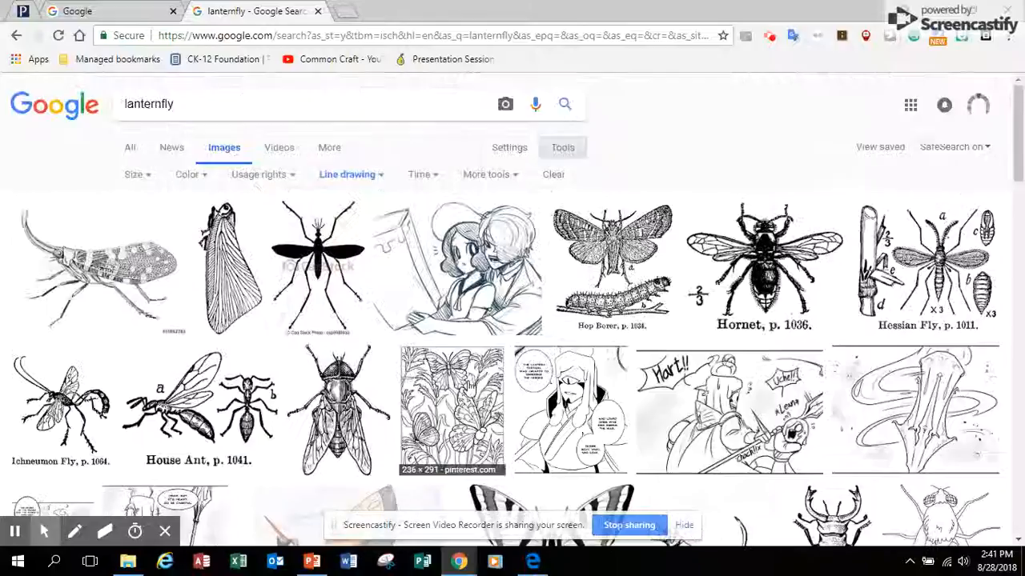